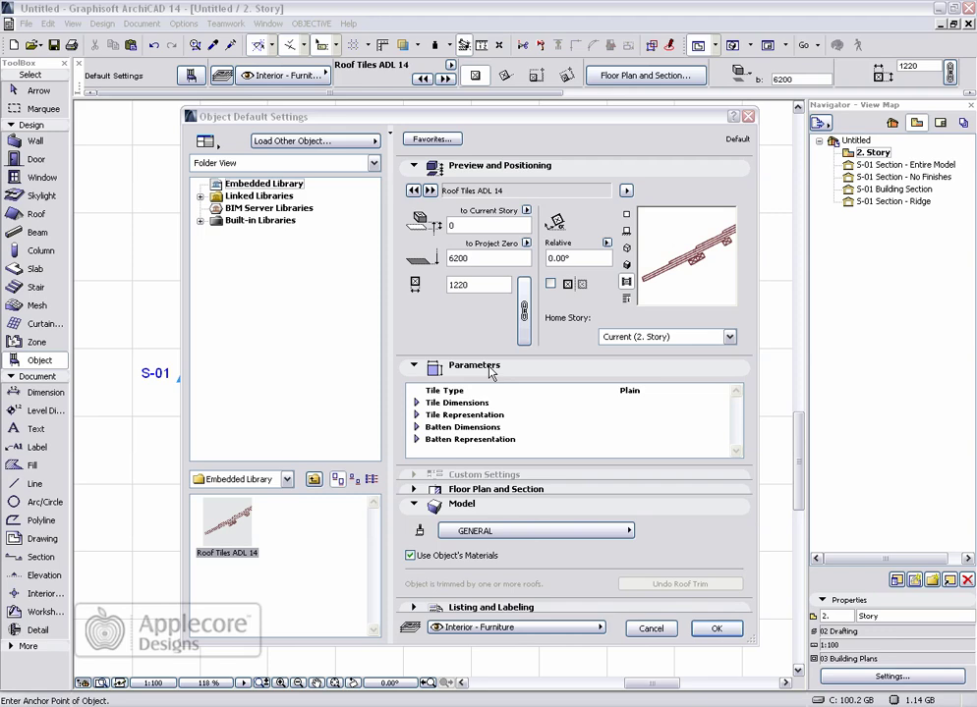
Accept Roof Tiles ADL 14 from the Embedded Library as the default object.
left_click(700, 627)
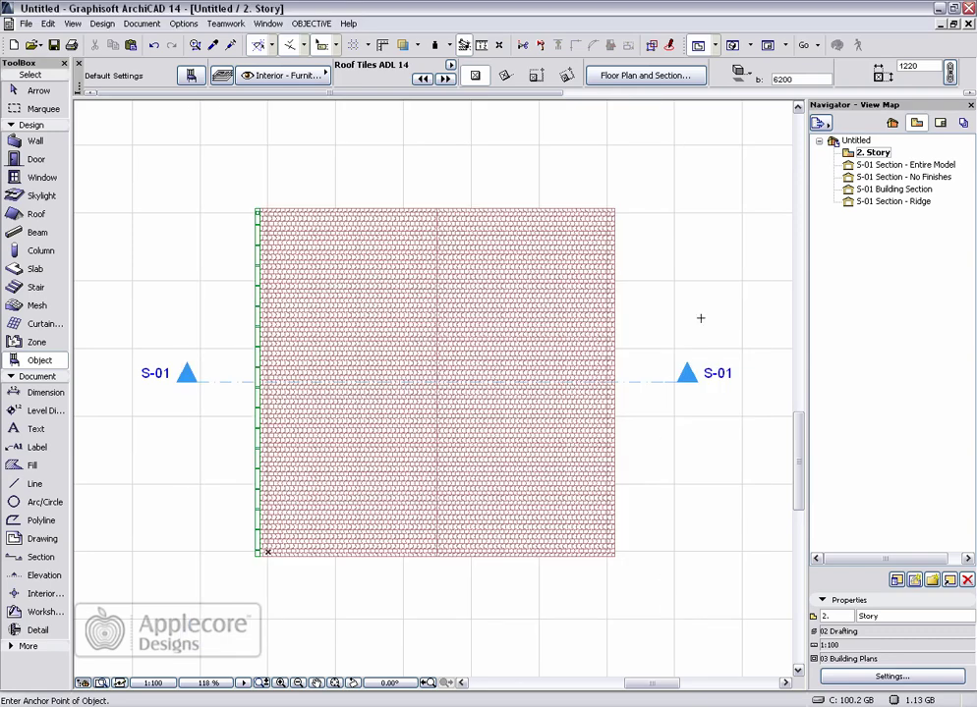
Open section S-01 Entire Model and set Partial Structure Display to Without Finishes.
double_click(866, 164)
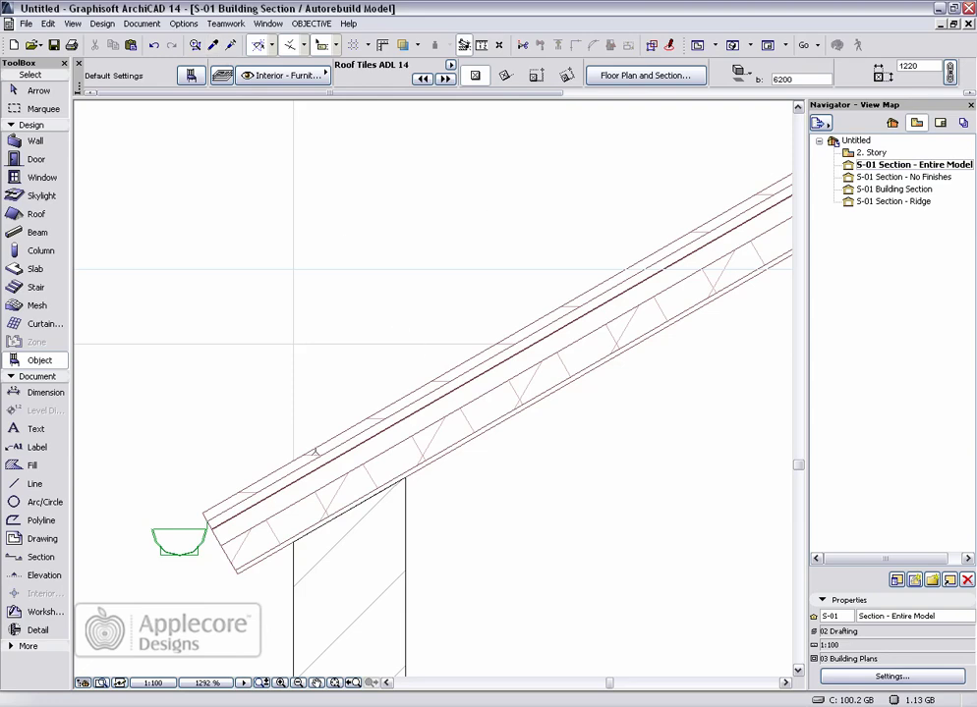
left_click(183, 24)
mouse_move(154, 29)
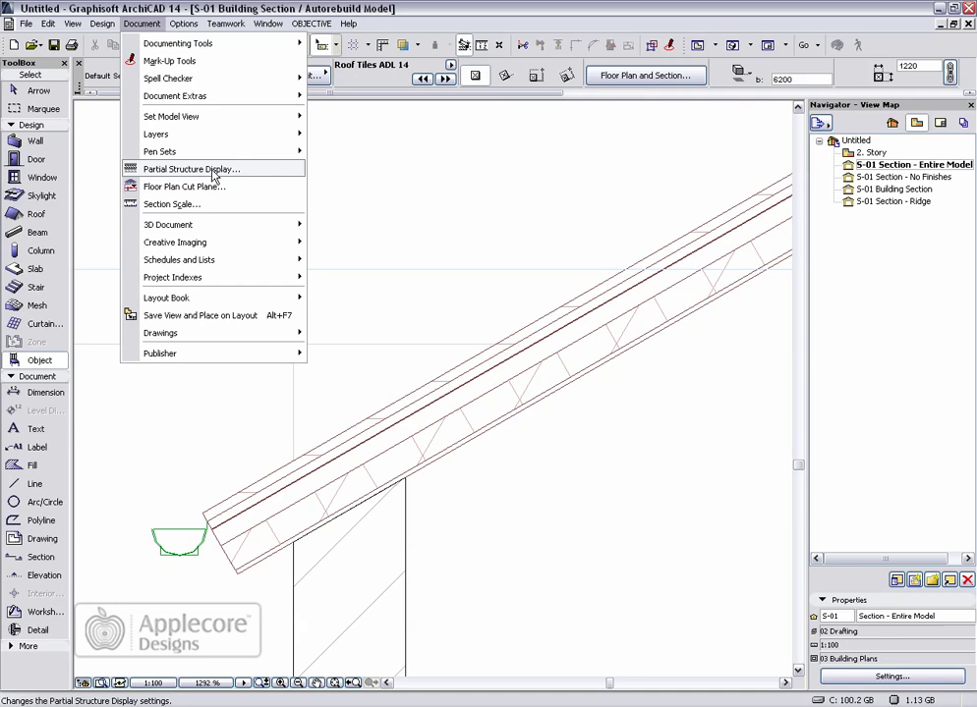
left_click(177, 170)
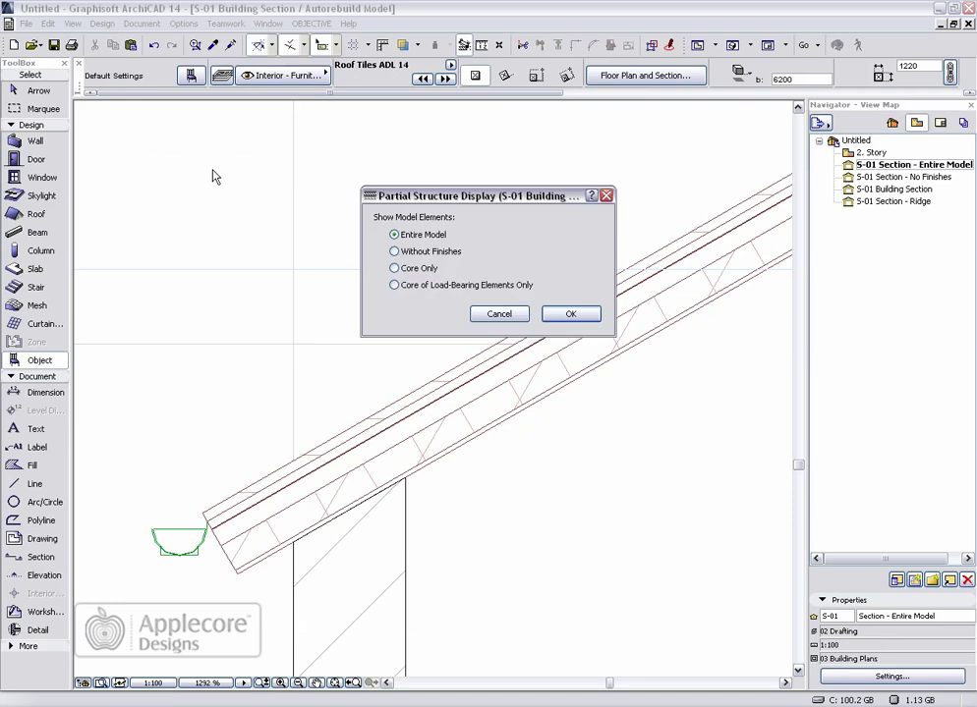
left_click(394, 252)
left_click(562, 316)
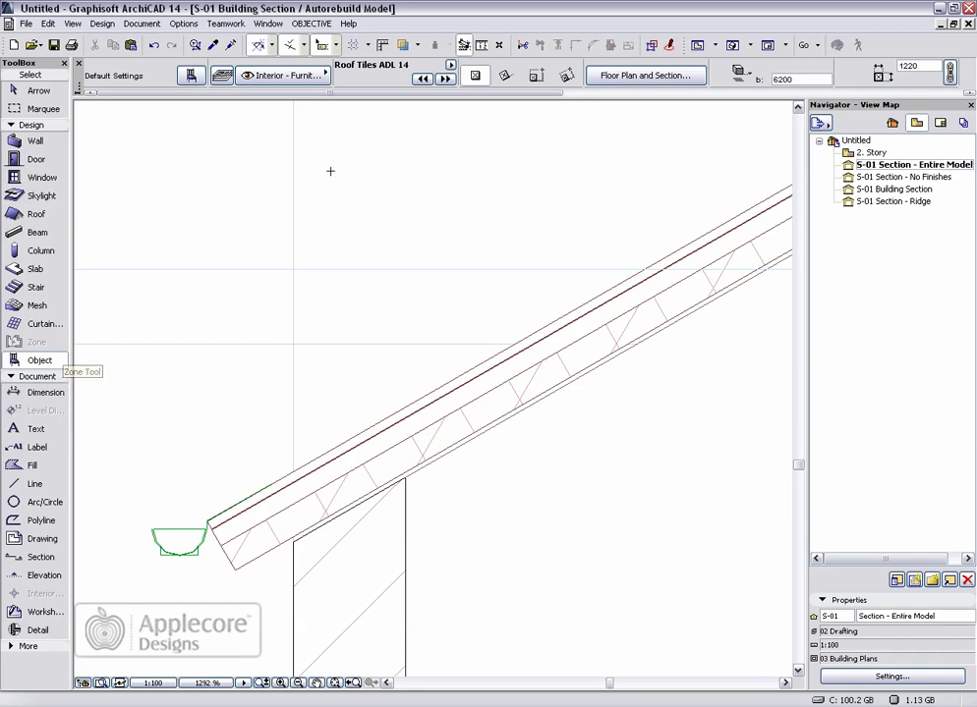
Place the roof tiles with the Rotated method from eave to ridge, then open S-01 No Finishes.
left_click(566, 77)
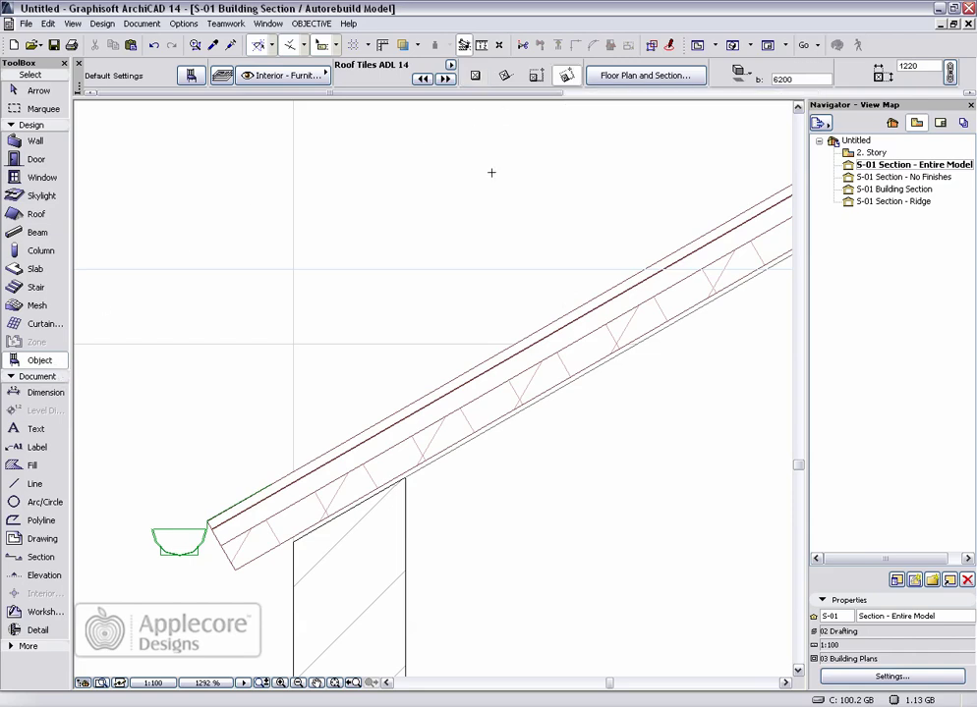
left_click(245, 499)
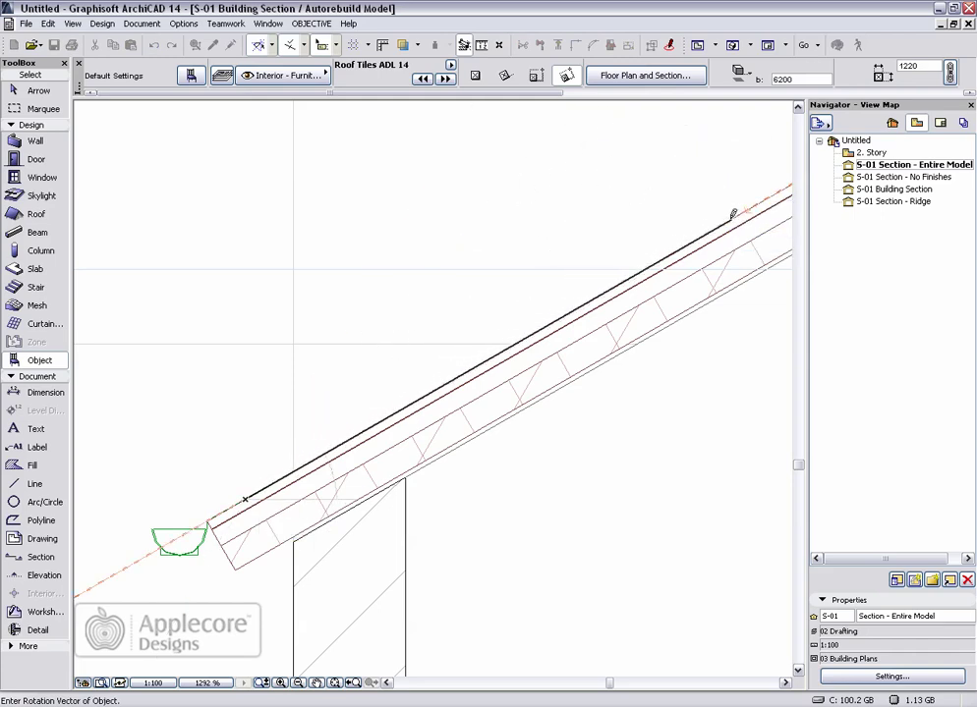
left_click(733, 214)
scroll(646, 207, "down", 5)
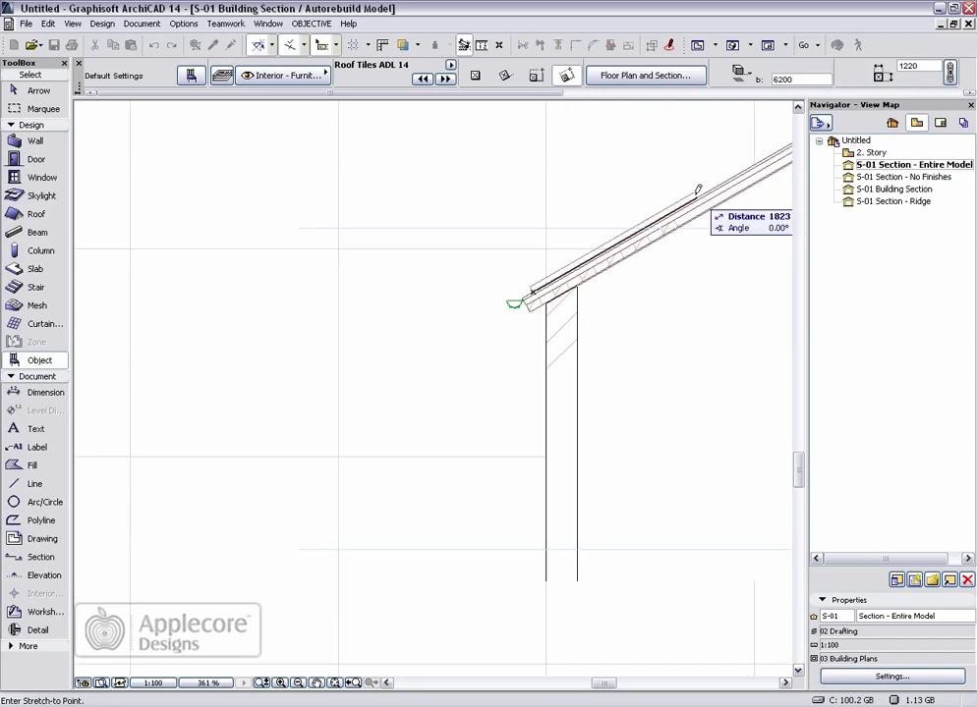
middle_click_drag(697, 189, 364, 406)
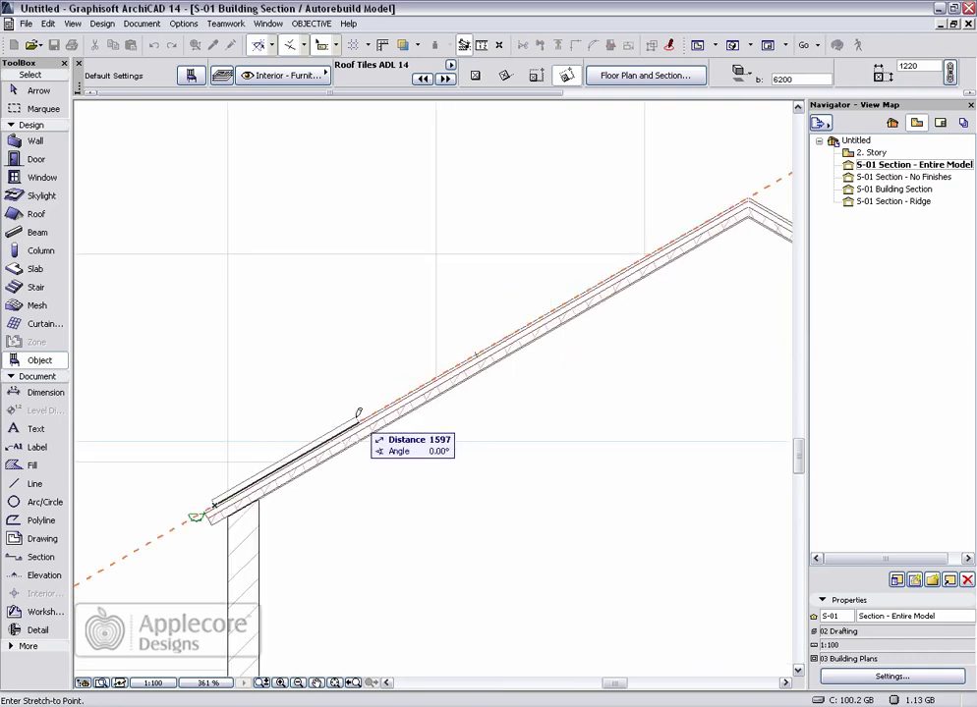
left_click(744, 209)
double_click(871, 177)
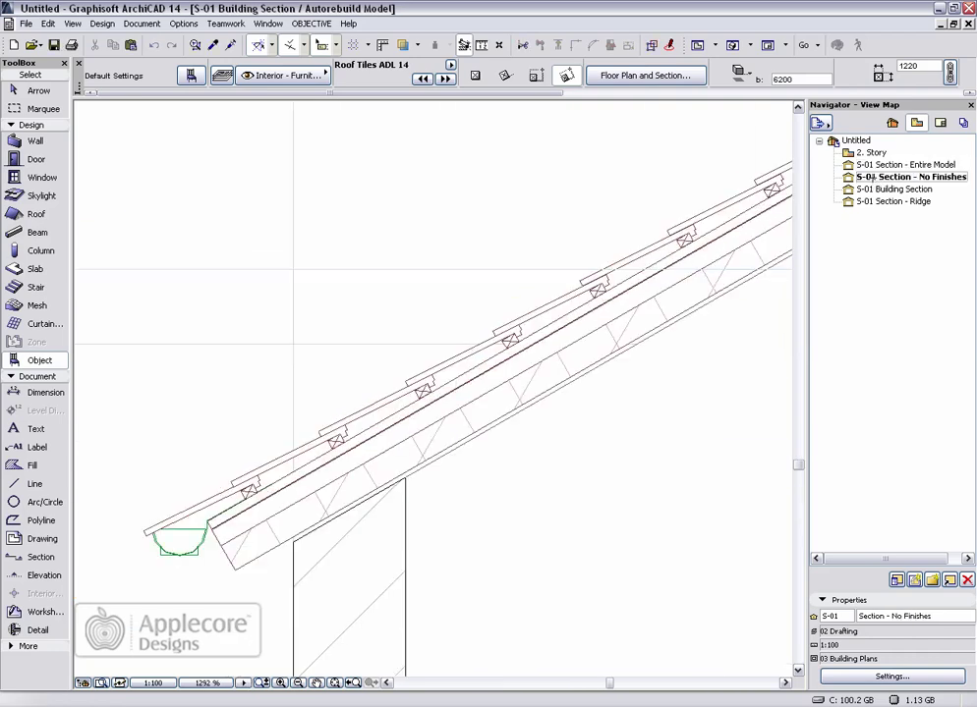
left_click(38, 89)
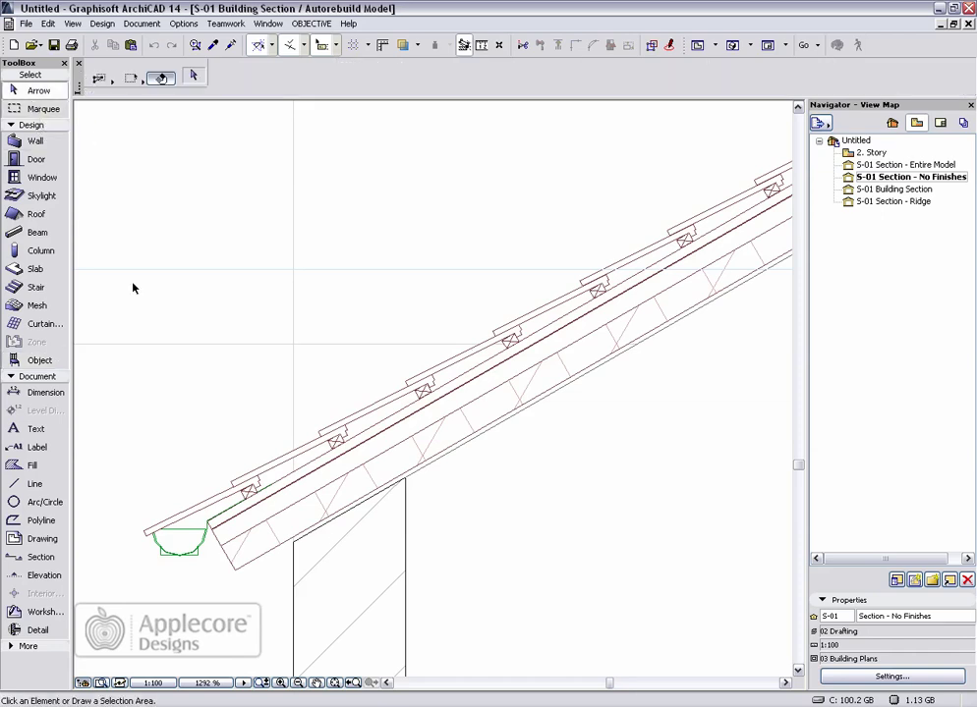
Drag the tiles' hotspots to reshape the first tile's angle and length and set tile length 388.
left_click(251, 493)
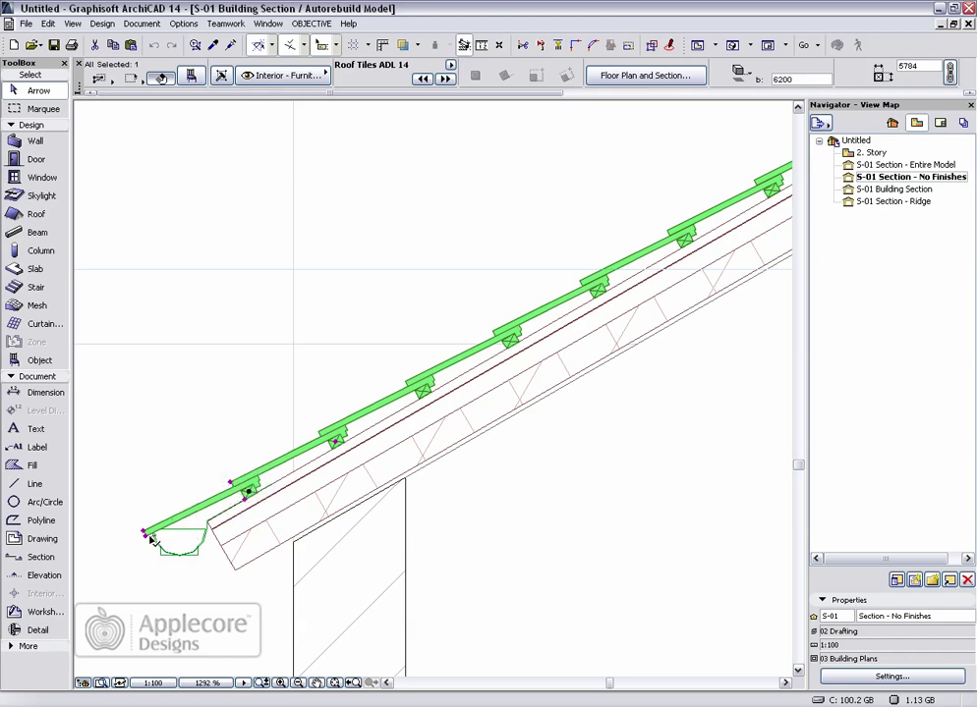
left_click(247, 487)
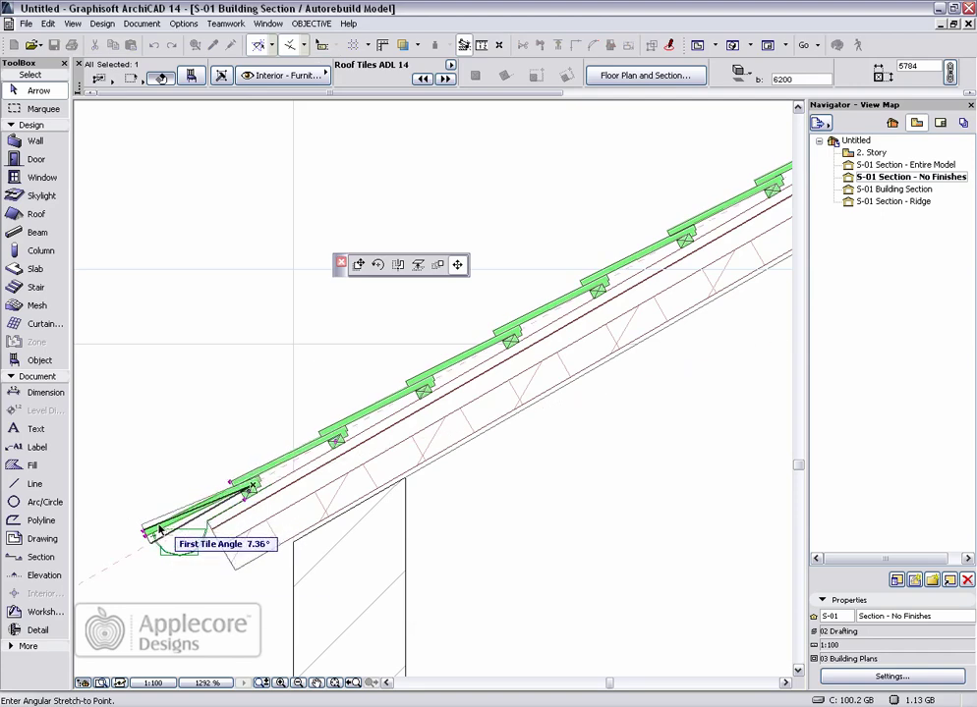
left_click(167, 528)
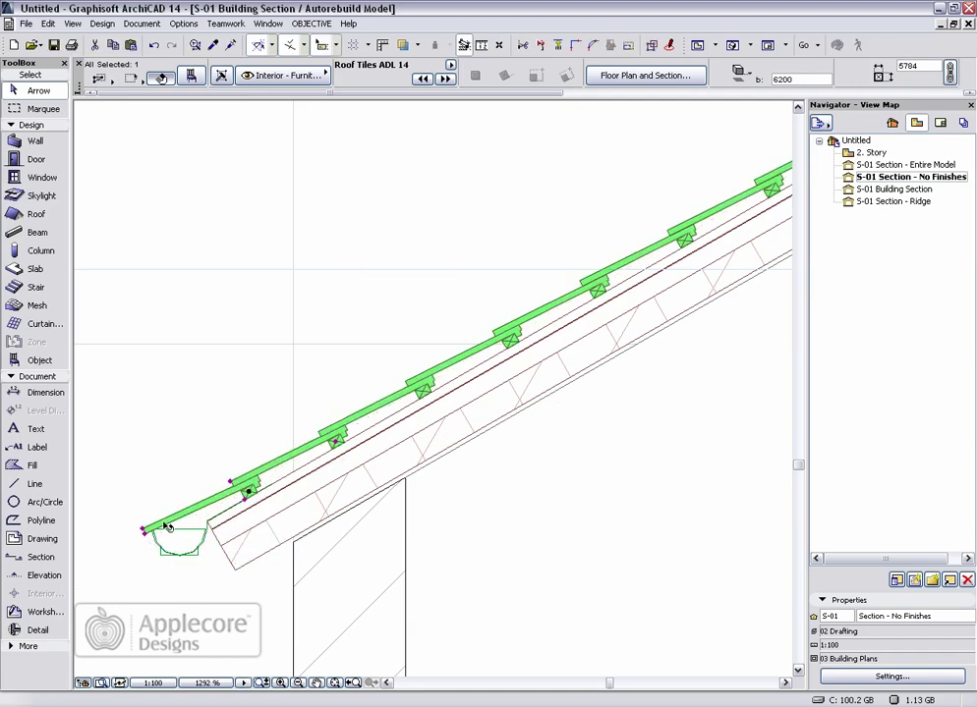
left_click(144, 531)
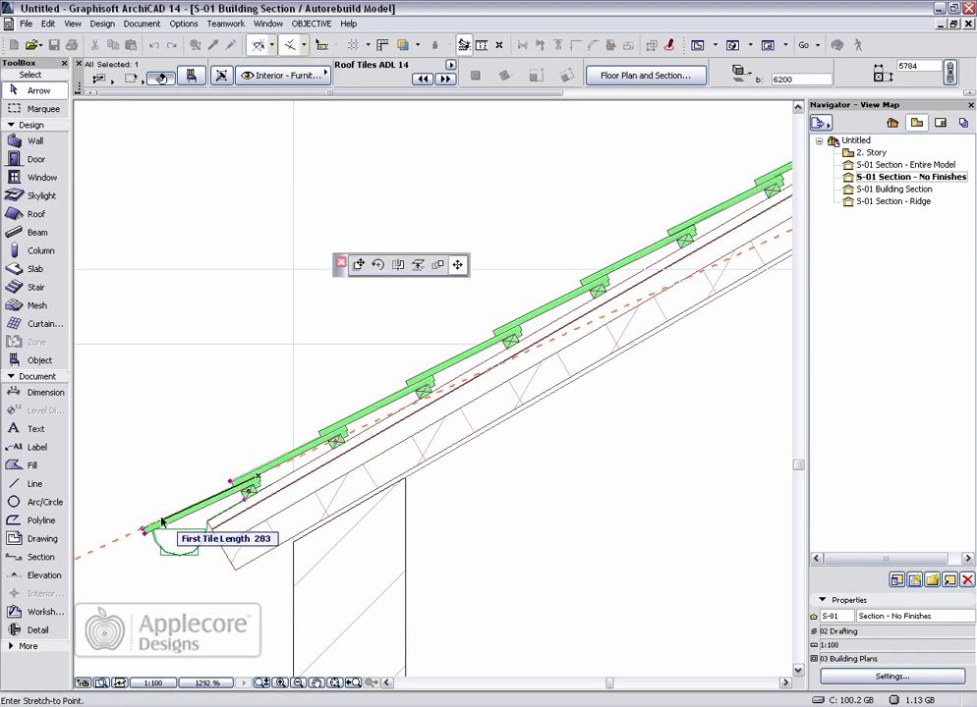
left_click(182, 512)
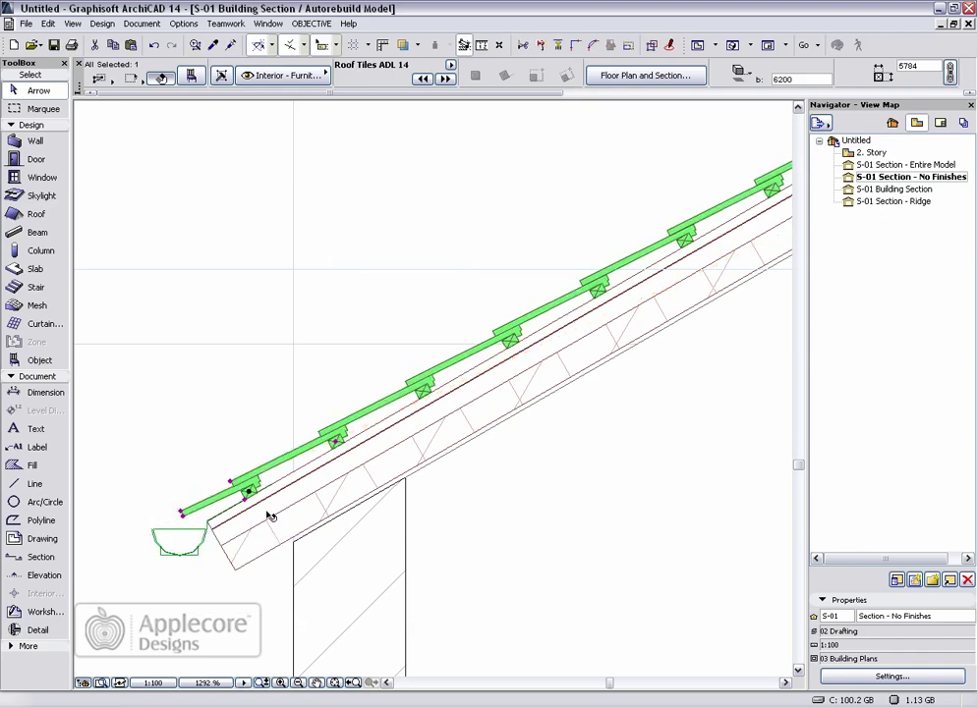
left_click(234, 484)
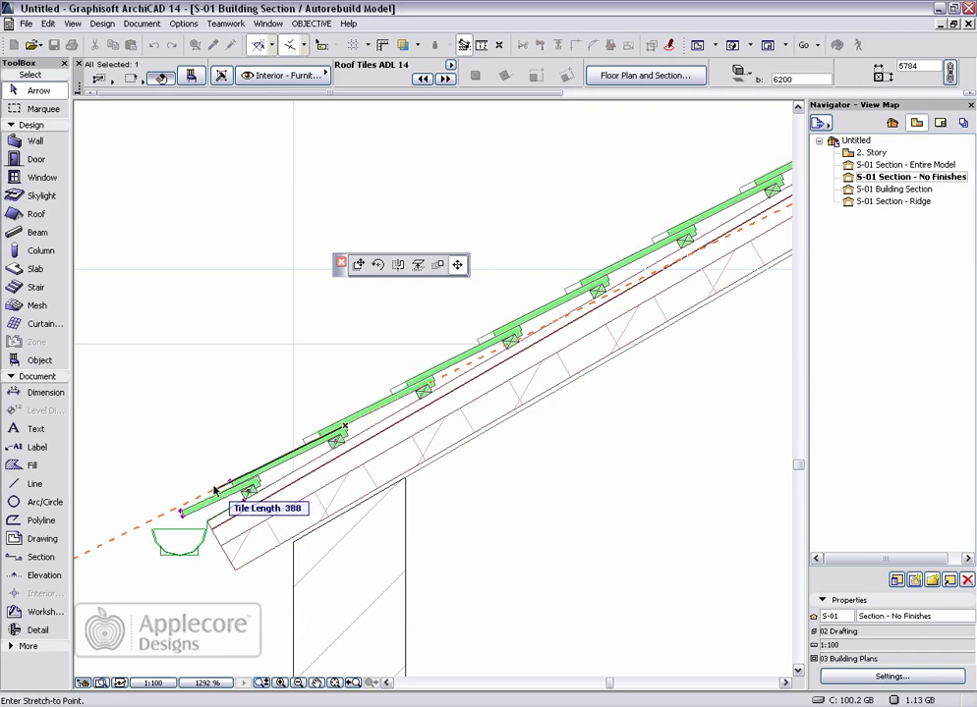
left_click(217, 491)
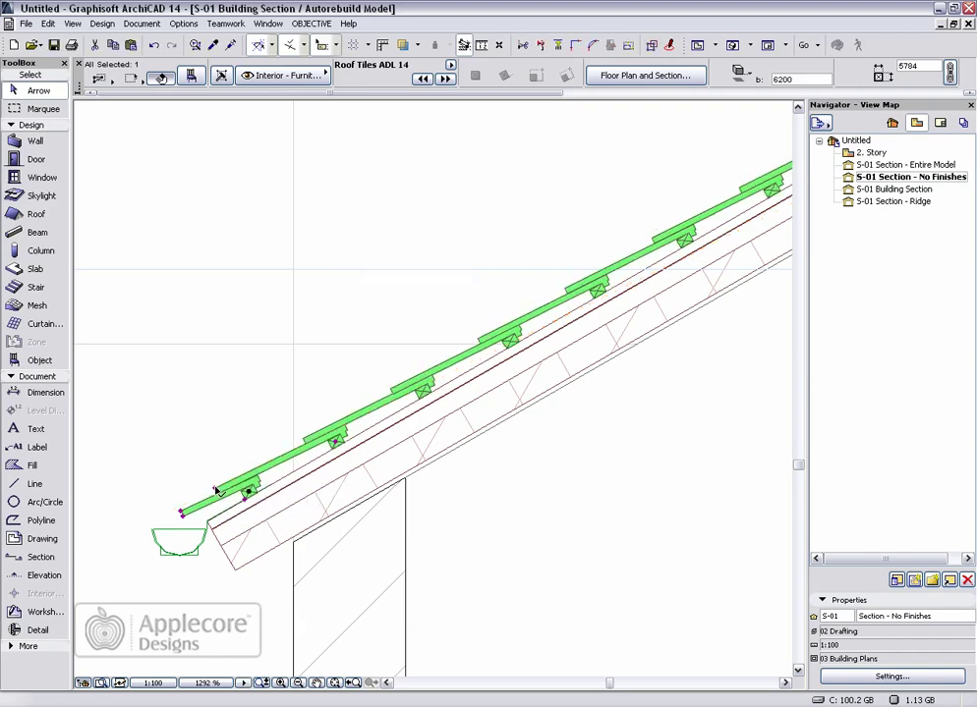
Stretch the tile run toward the ridge and shorten the final tile's lower end.
scroll(215, 487, "down", 3)
scroll(216, 488, "down", 2)
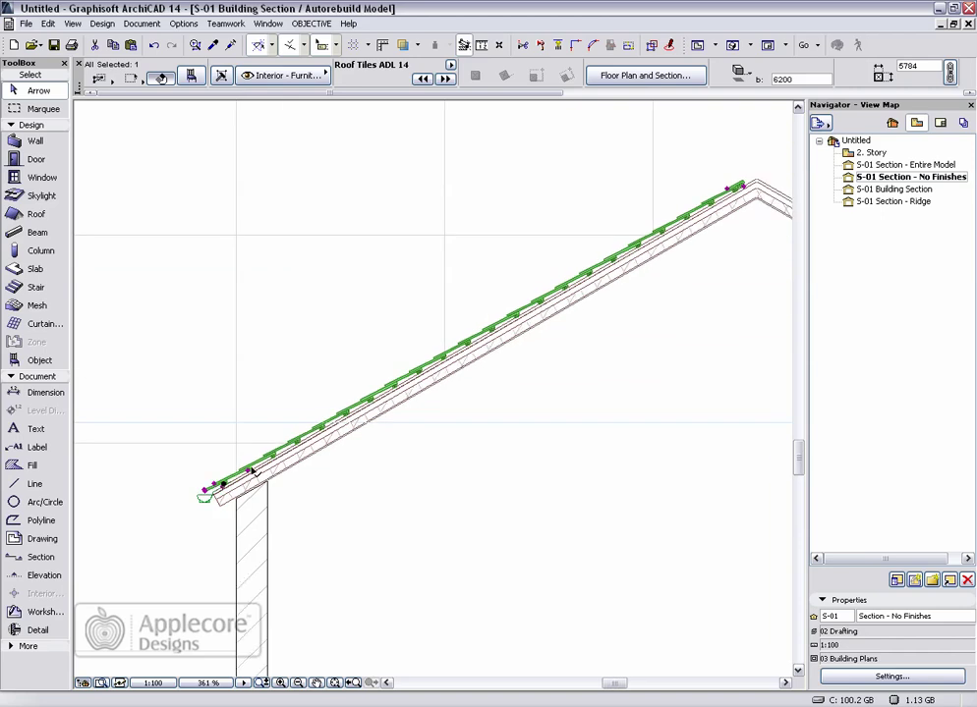
scroll(532, 381, "up", 2)
scroll(538, 368, "up", 2)
scroll(539, 370, "up", 3)
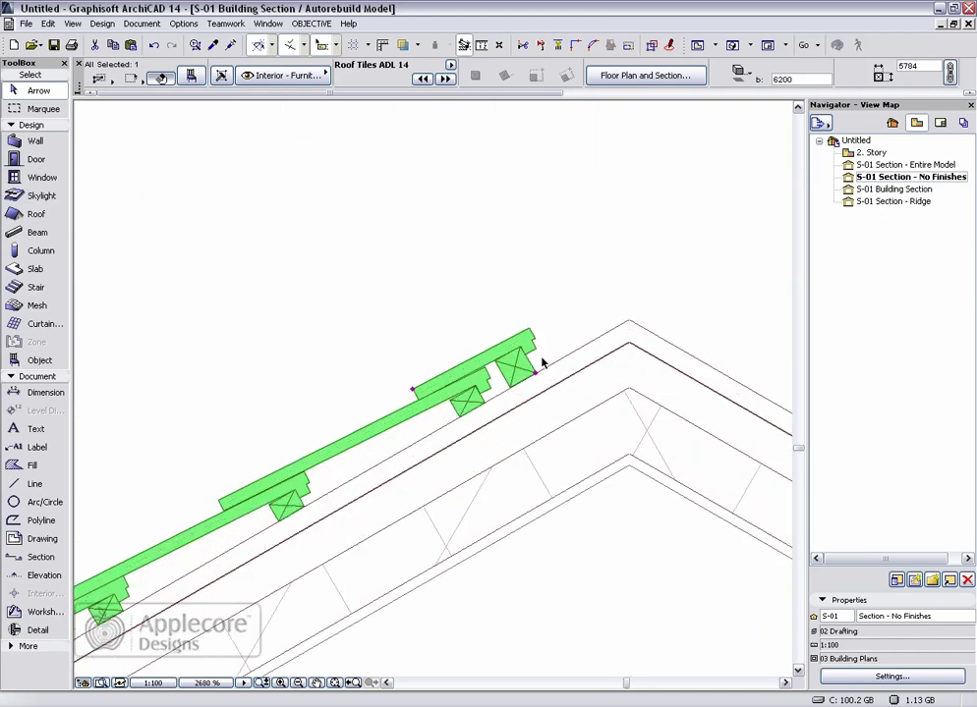
left_click(539, 376)
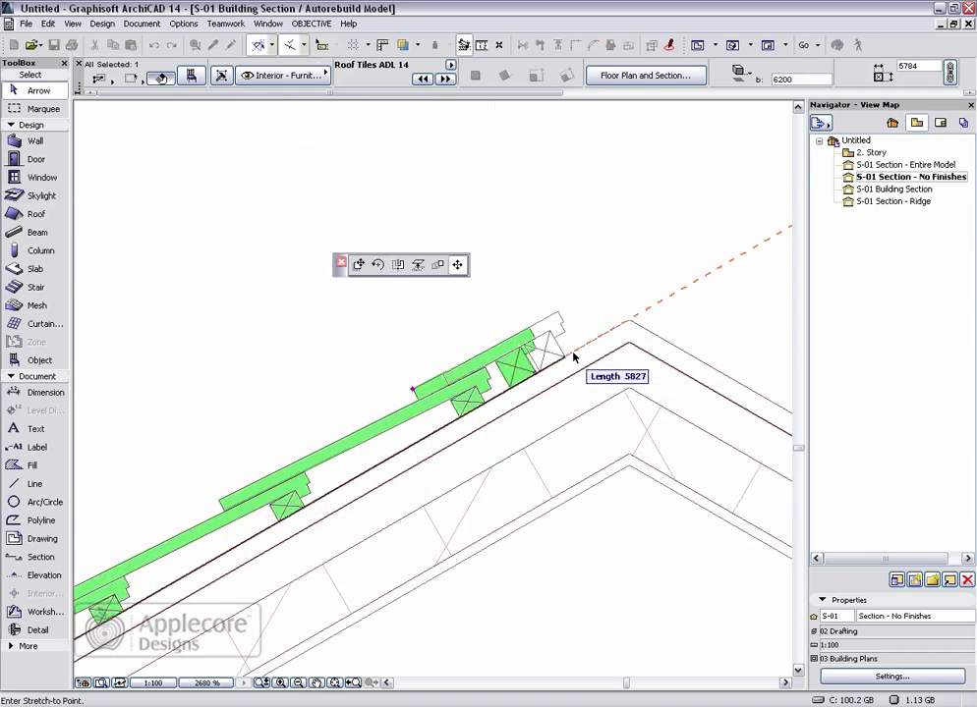
left_click(583, 346)
left_click(461, 368)
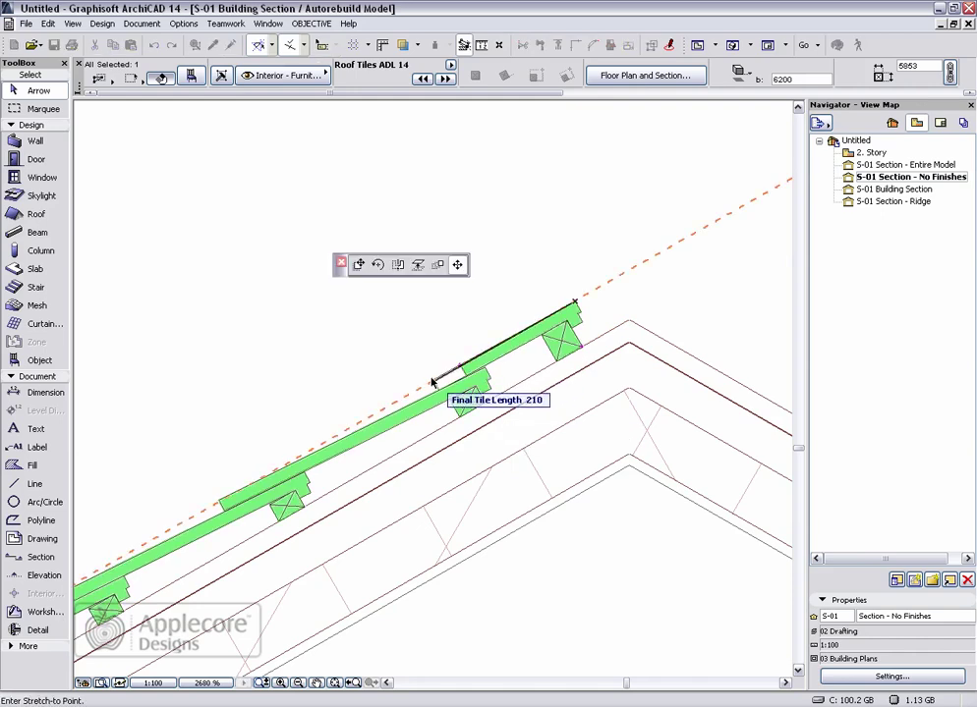
left_click(429, 380)
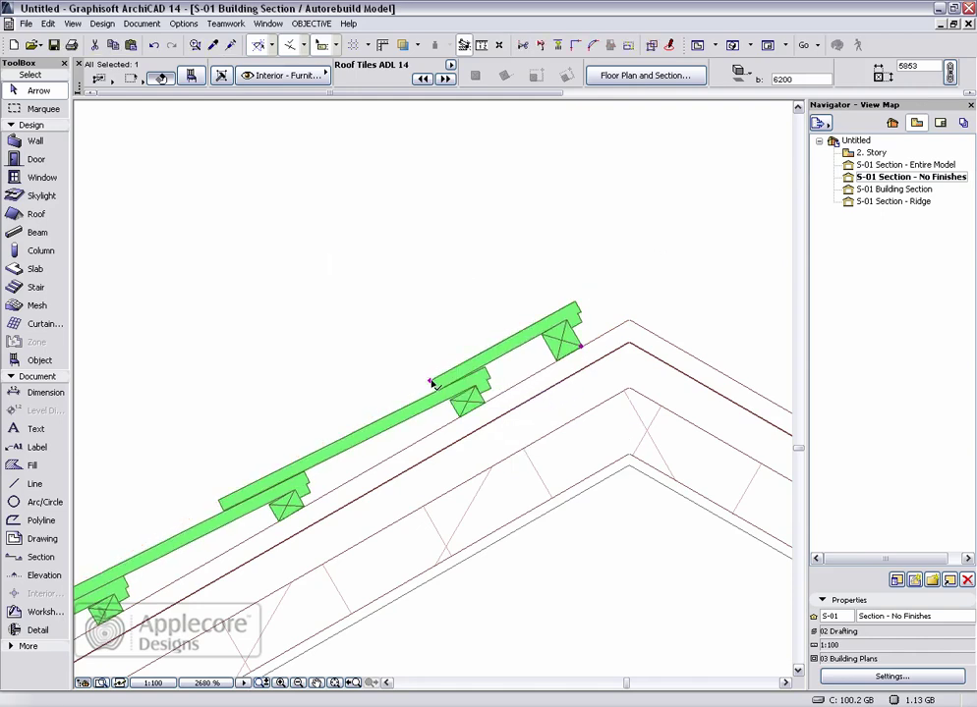
Move the final tile's end further down slope and stretch the run to the ridge, length 5875.
left_click(430, 381)
left_click(374, 407)
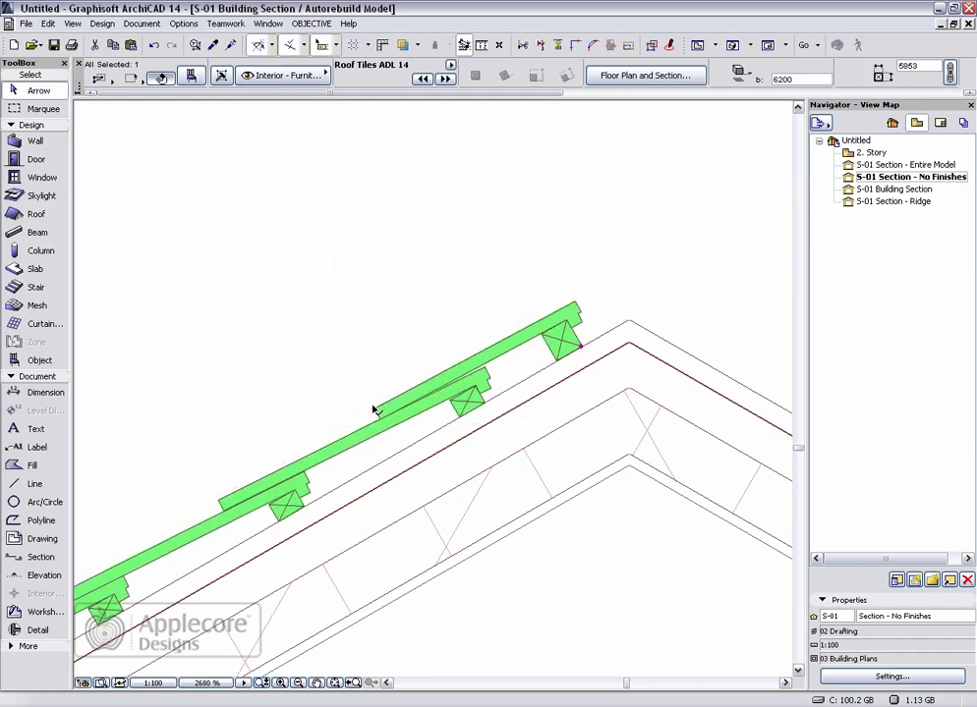
left_click(581, 346)
left_click(583, 346)
left_click(581, 344)
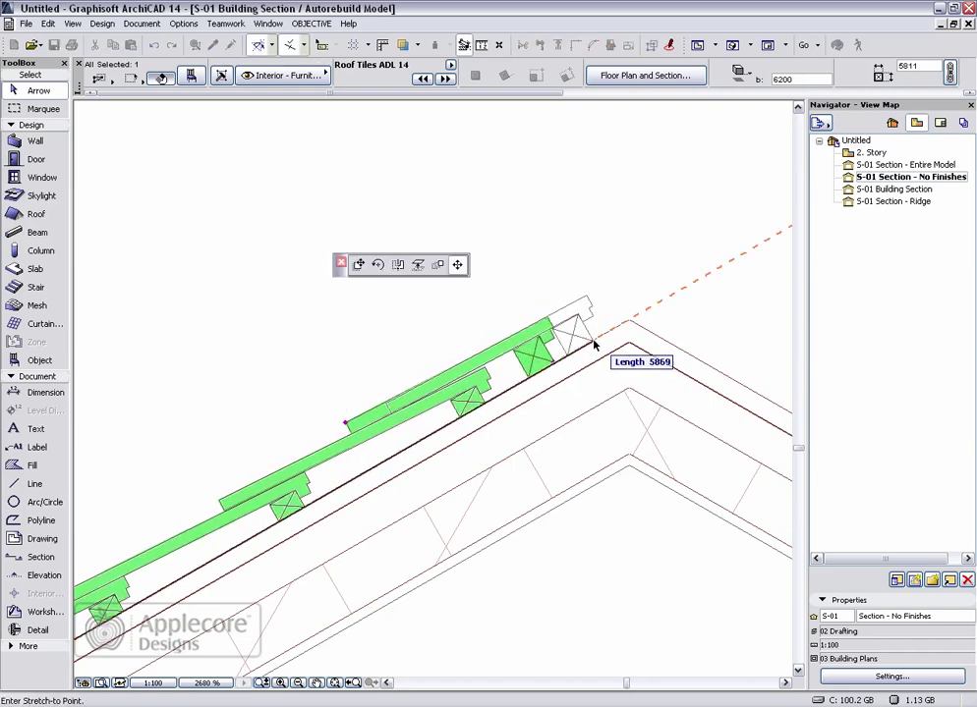
left_click(594, 339)
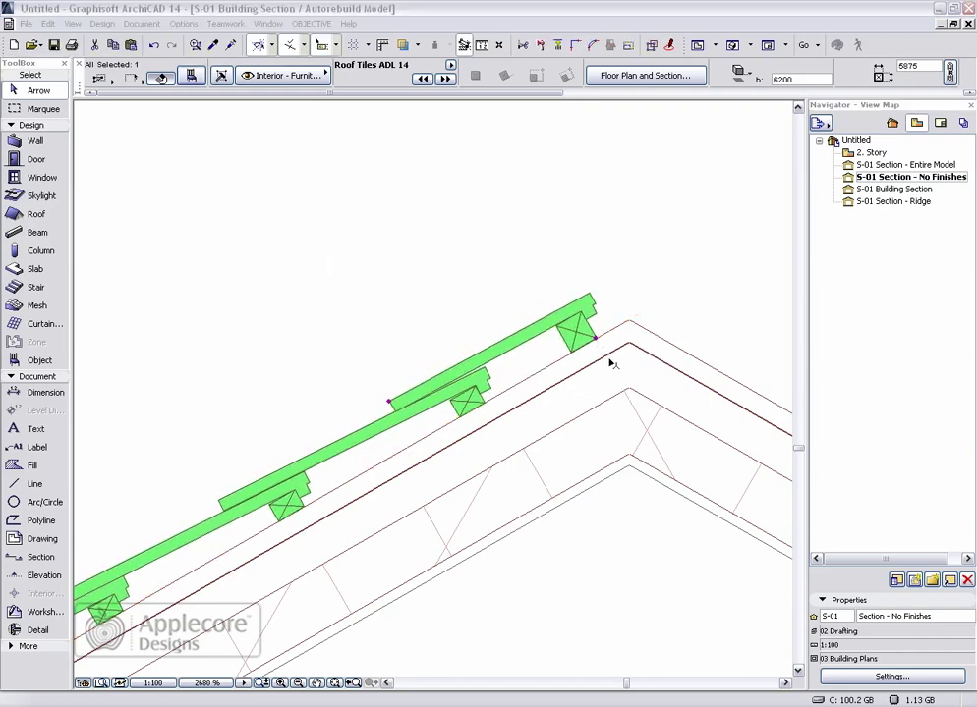
Change Final Batten Thickness under Batten Dimensions from 40 to 25.
left_click(192, 77)
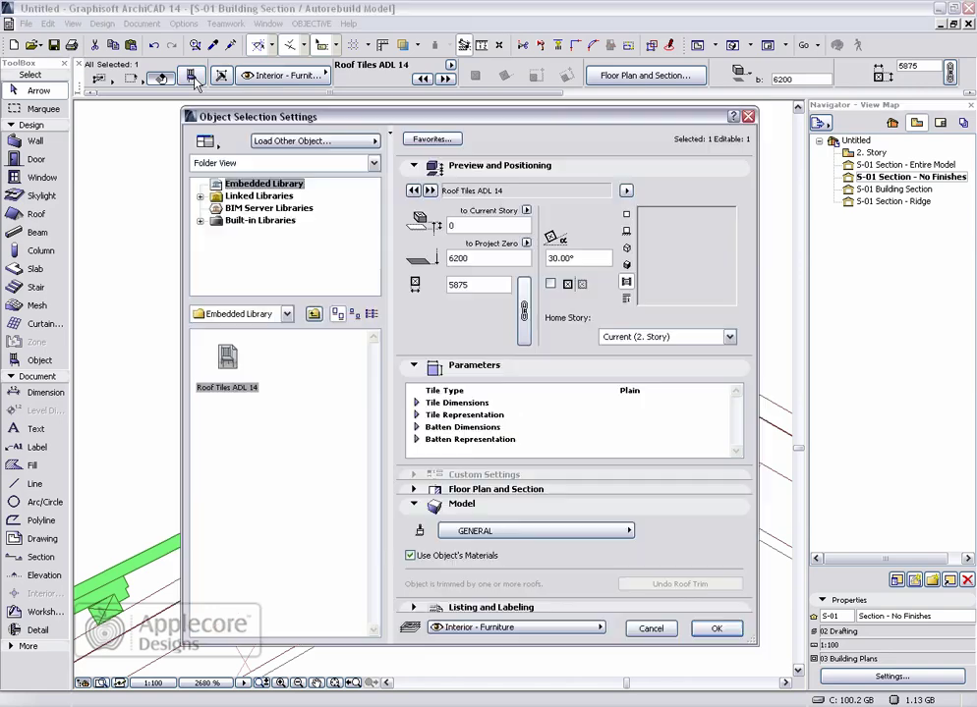
left_click(416, 428)
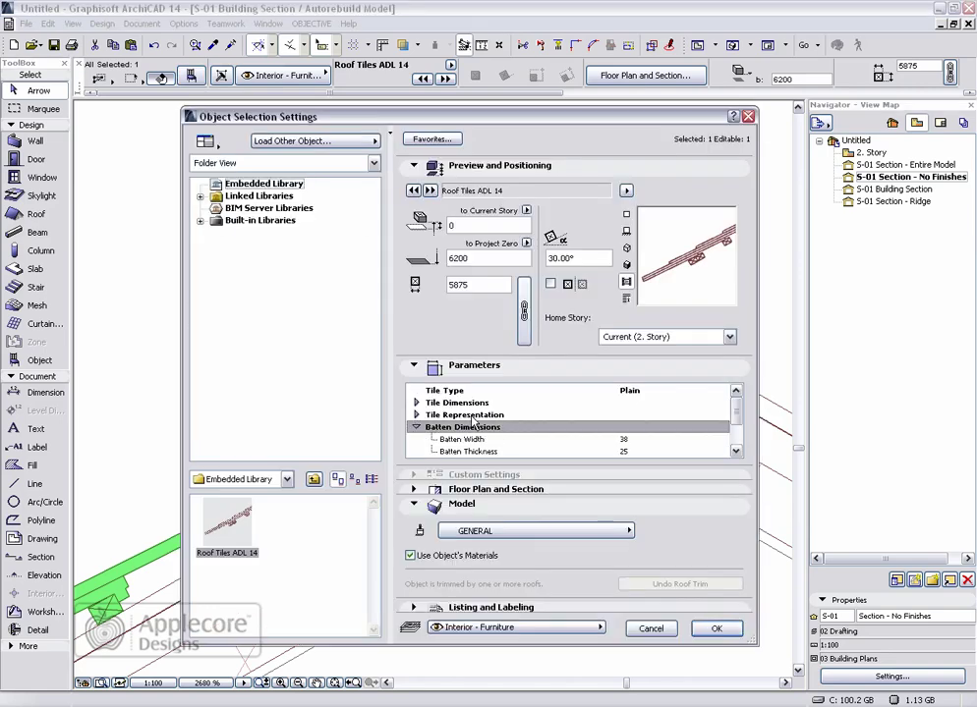
scroll(433, 427, "down", 1)
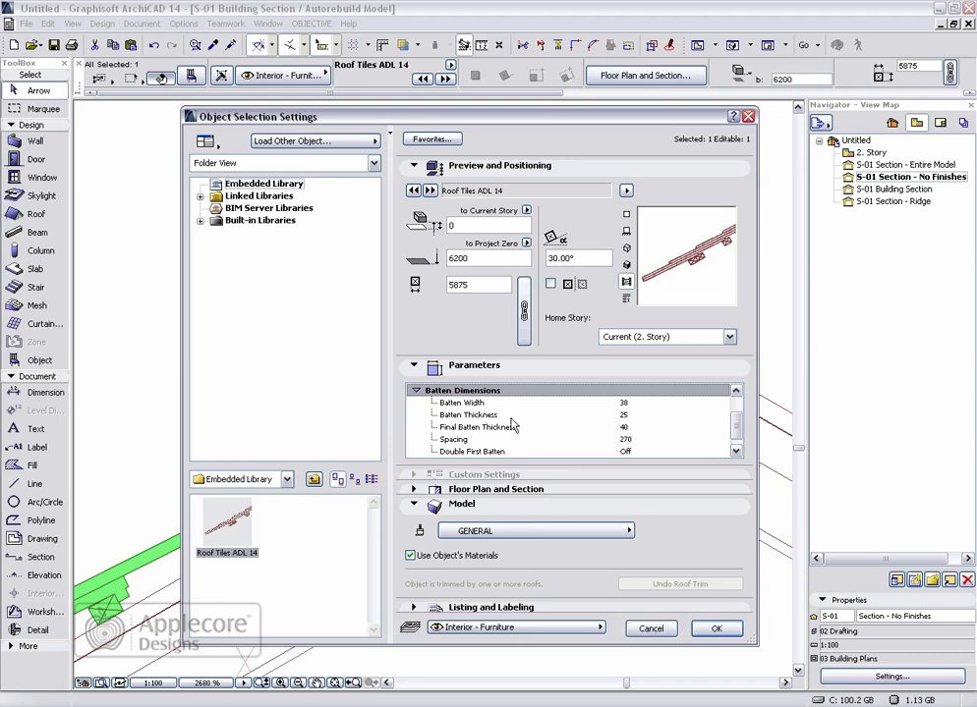
left_click(476, 428)
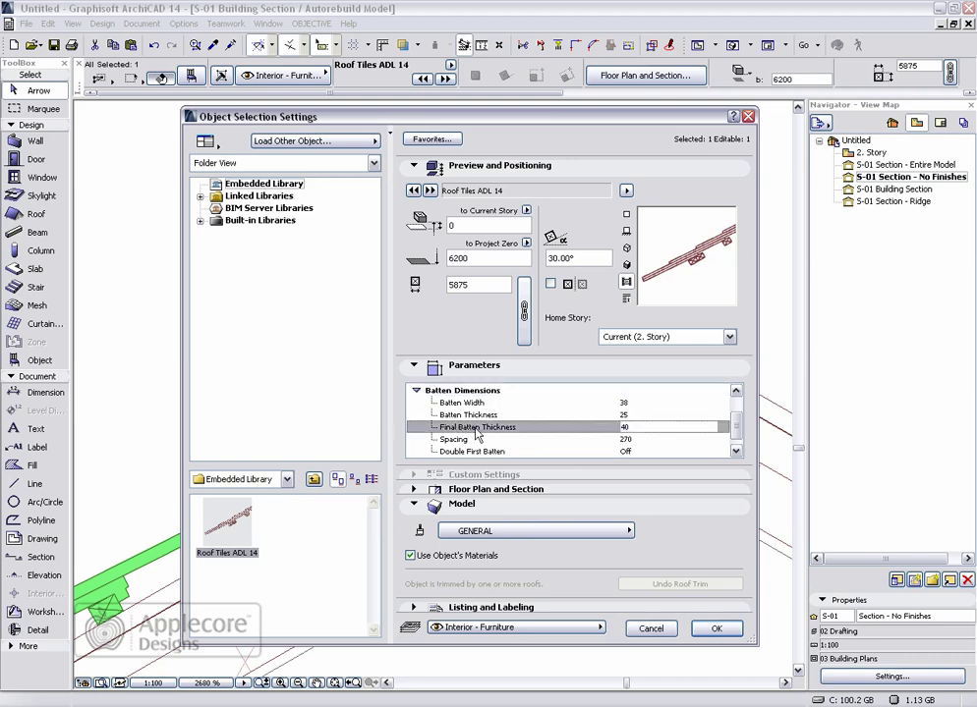
double_click(622, 428)
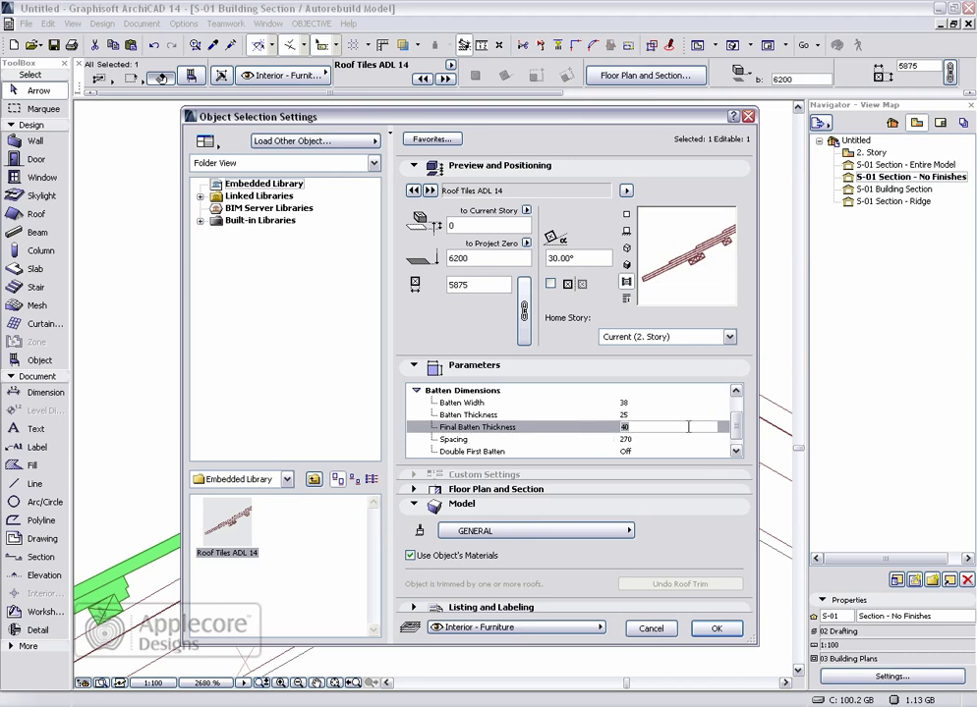
type("25")
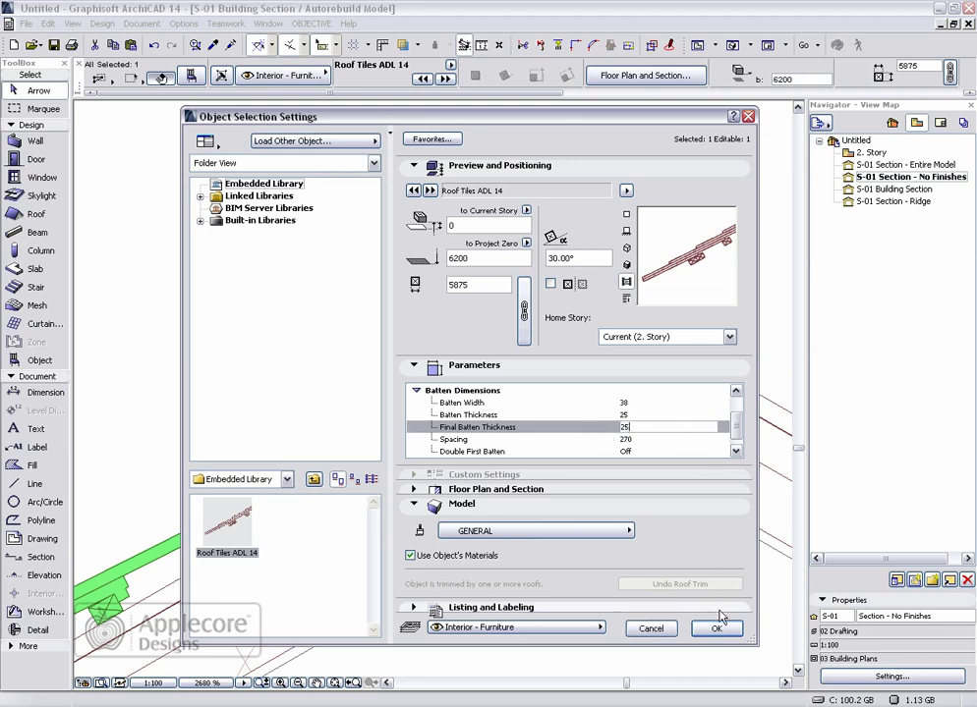
left_click(716, 629)
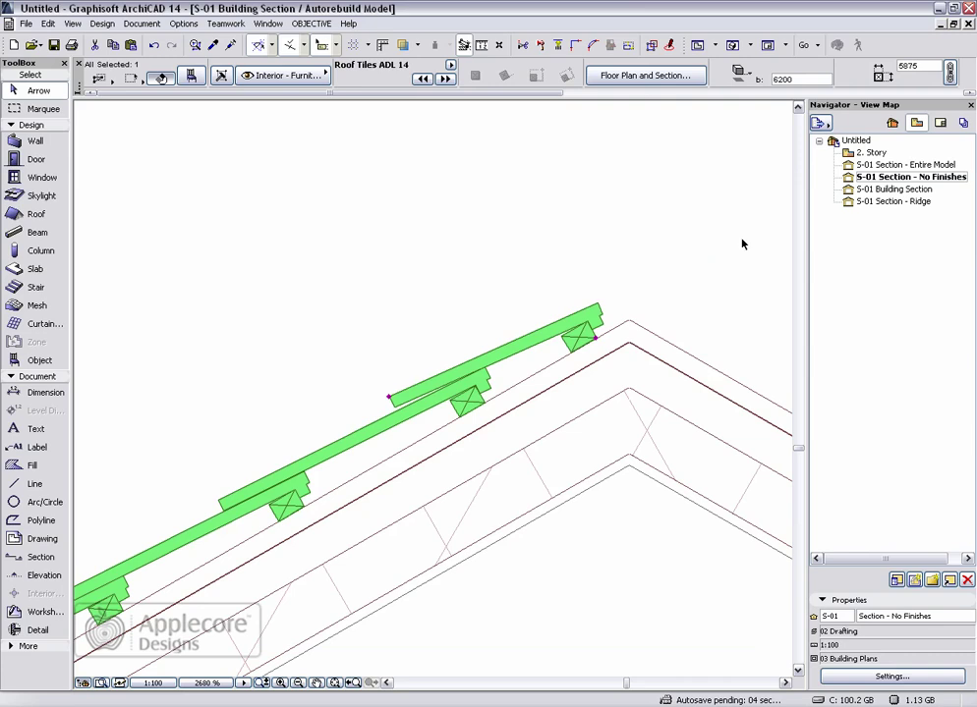
In the No Finishes view, select the roof tiles and angle the eave's first tile to 15°.
double_click(902, 178)
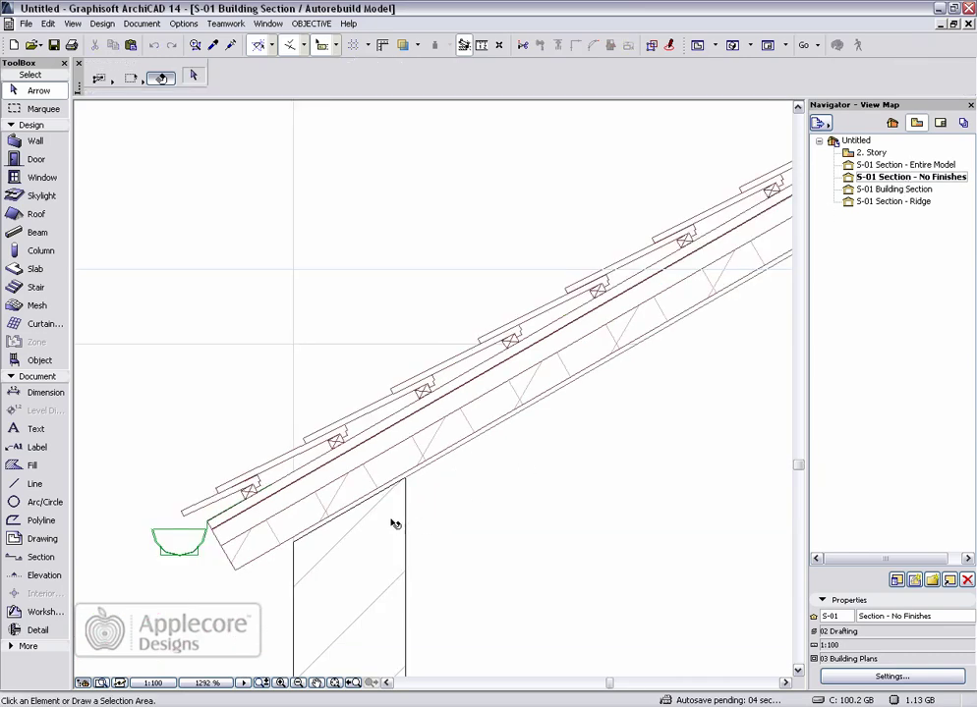
left_click(335, 444)
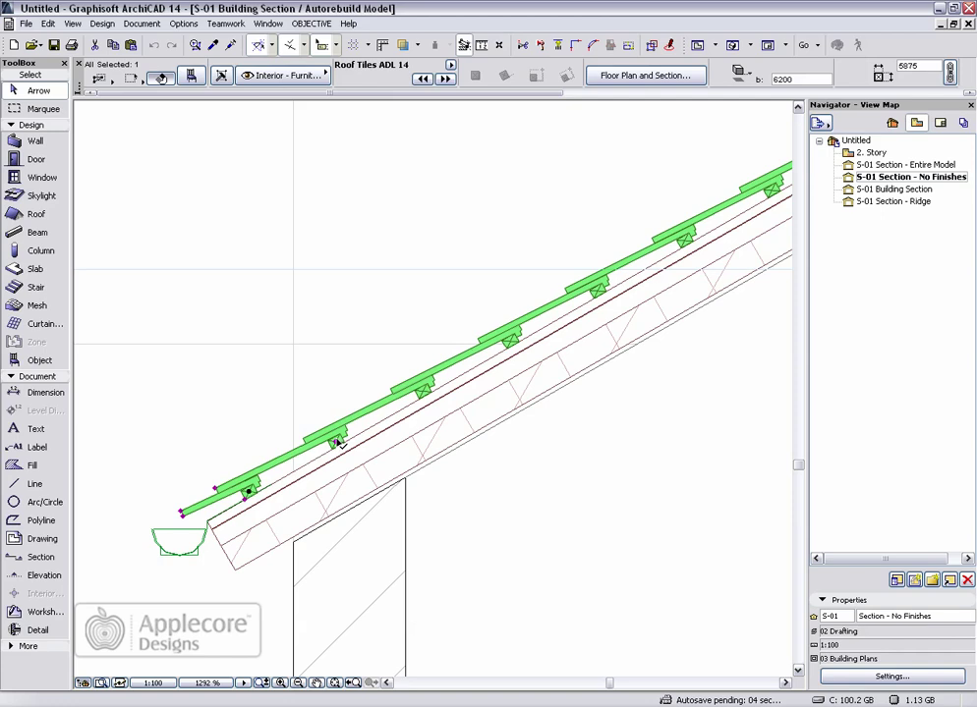
left_click(335, 445)
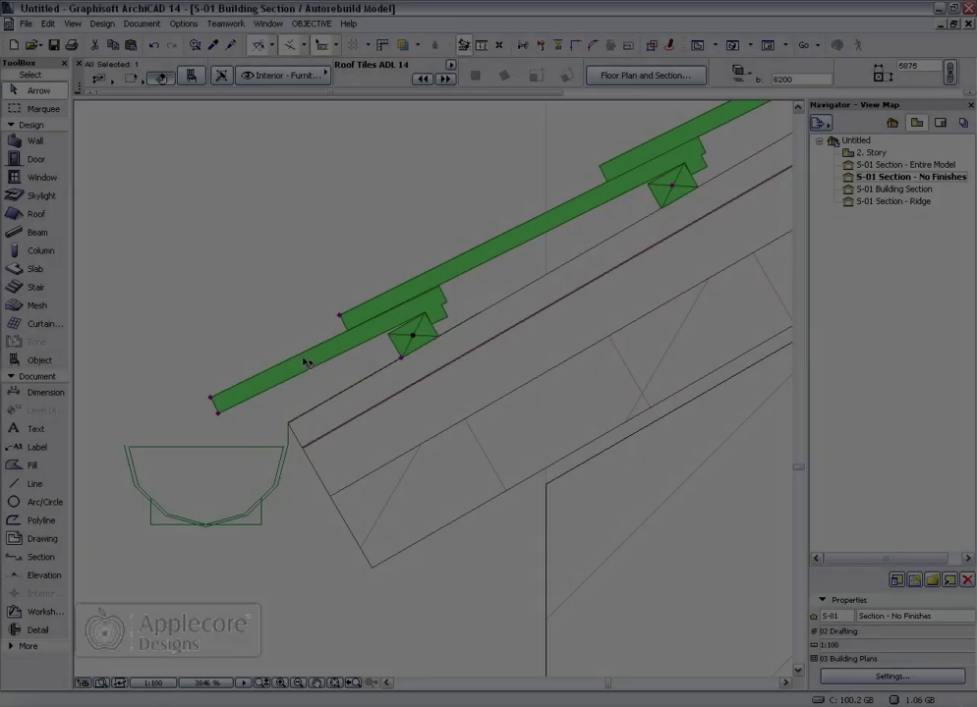
scroll(269, 302, "up", 4)
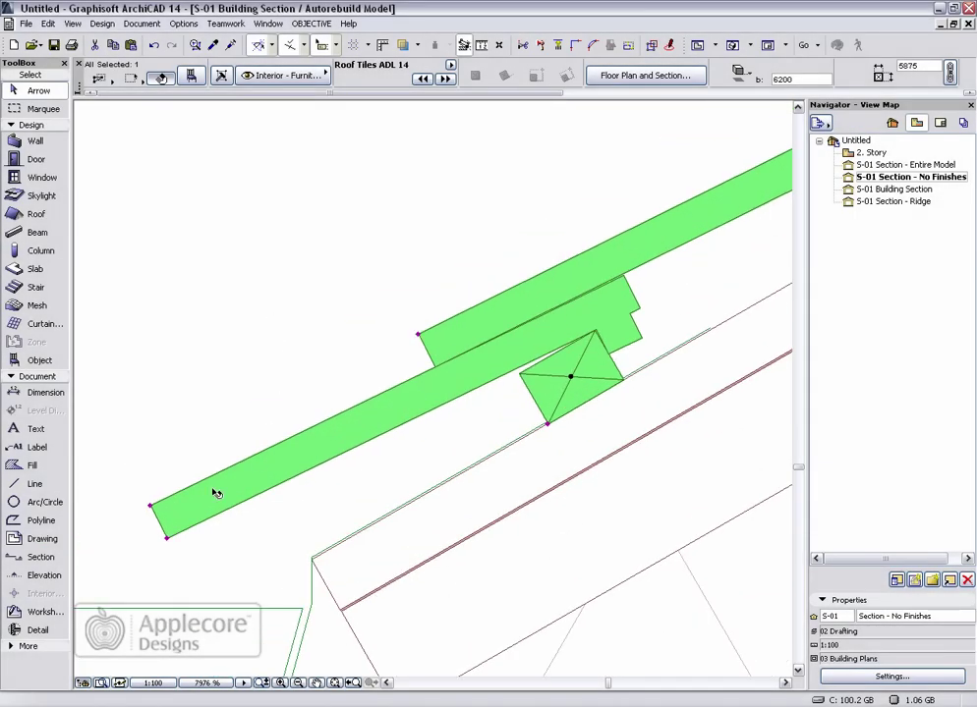
left_click(167, 540)
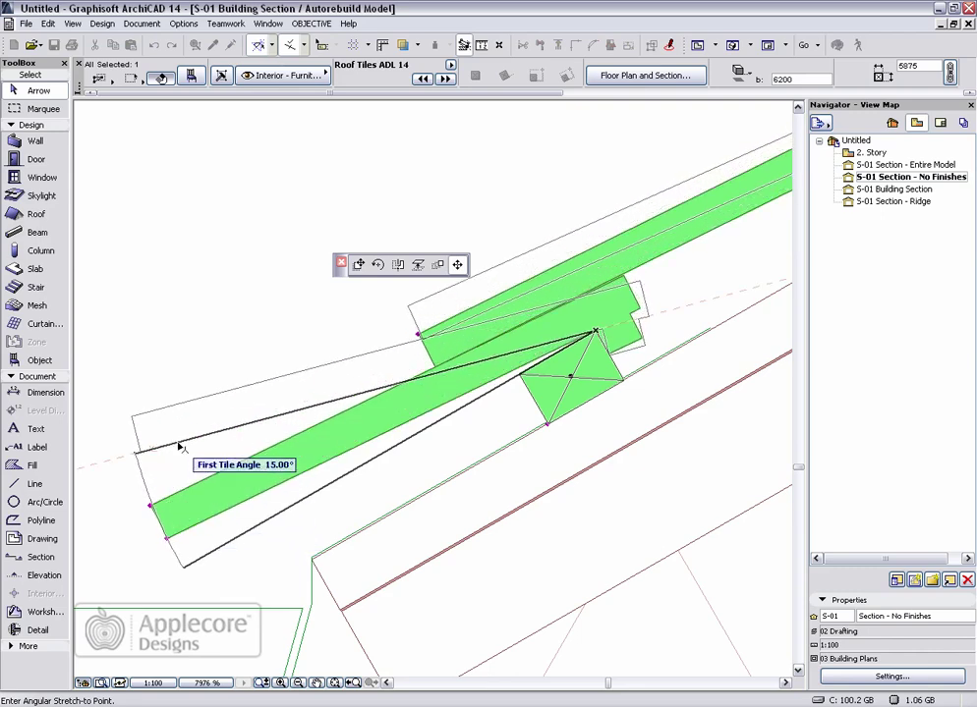
left_click(214, 414)
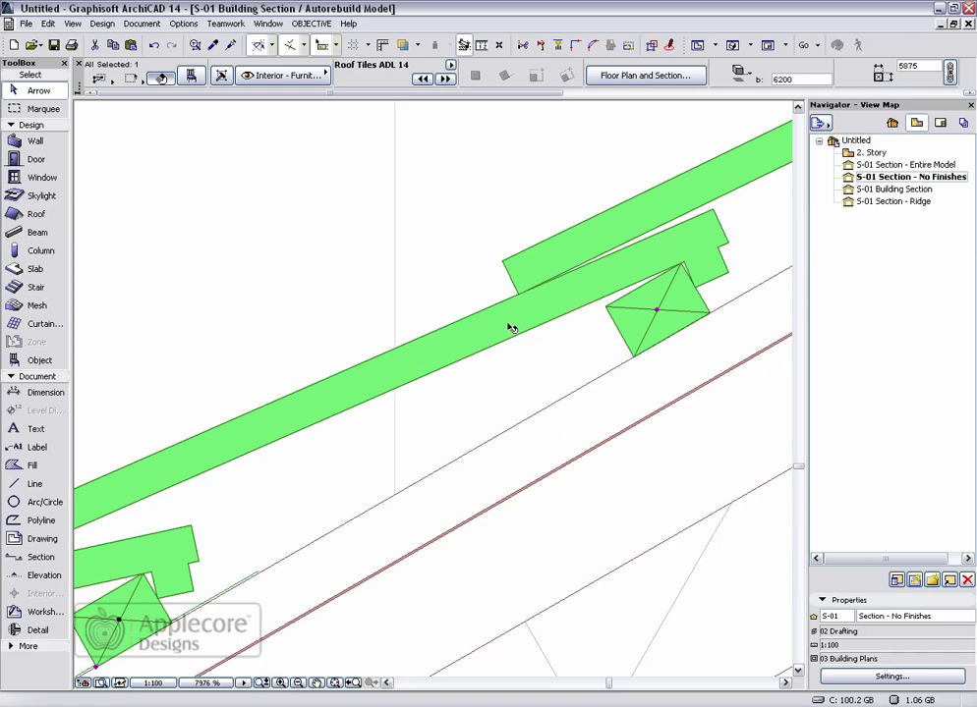
double_click(909, 166)
double_click(912, 176)
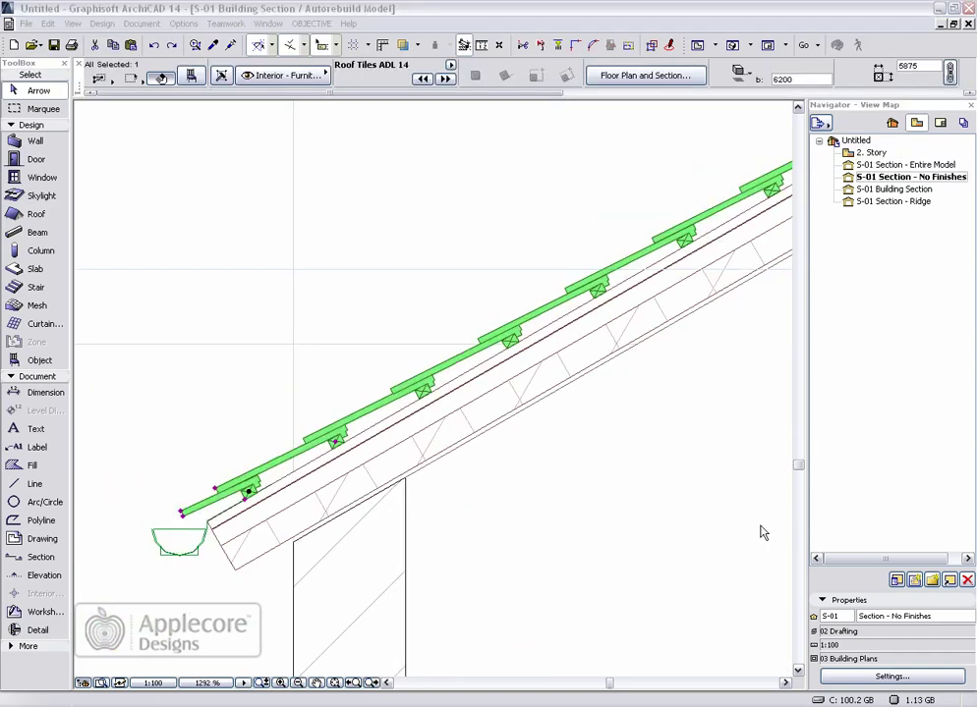
Change the roof tiles' Tile Type to Slate.
left_click(191, 77)
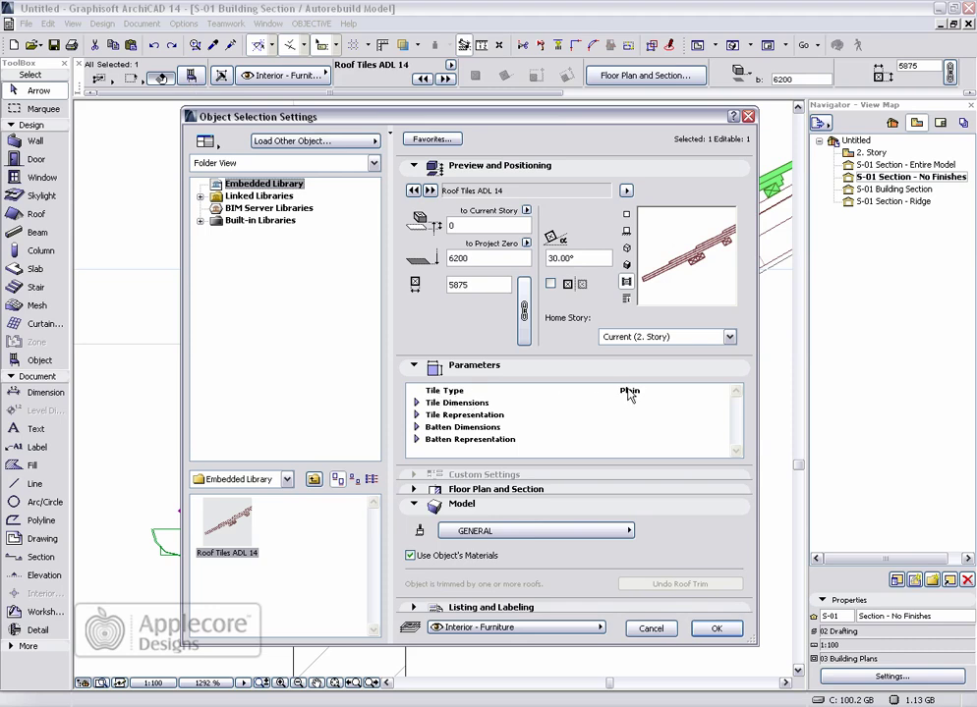
left_click(726, 392)
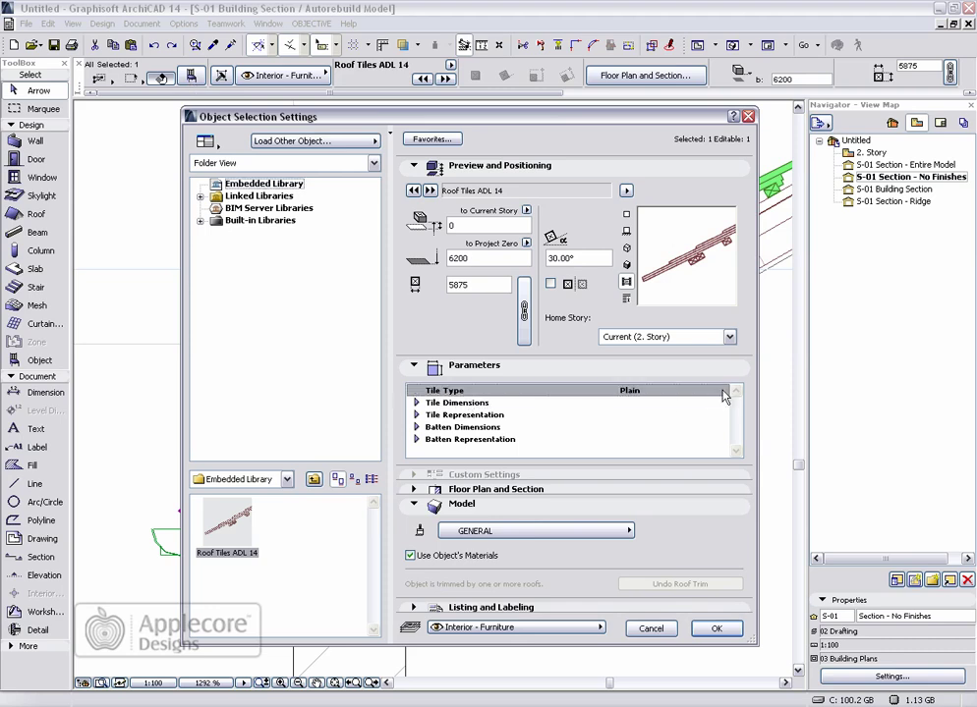
left_click(723, 390)
left_click(750, 393)
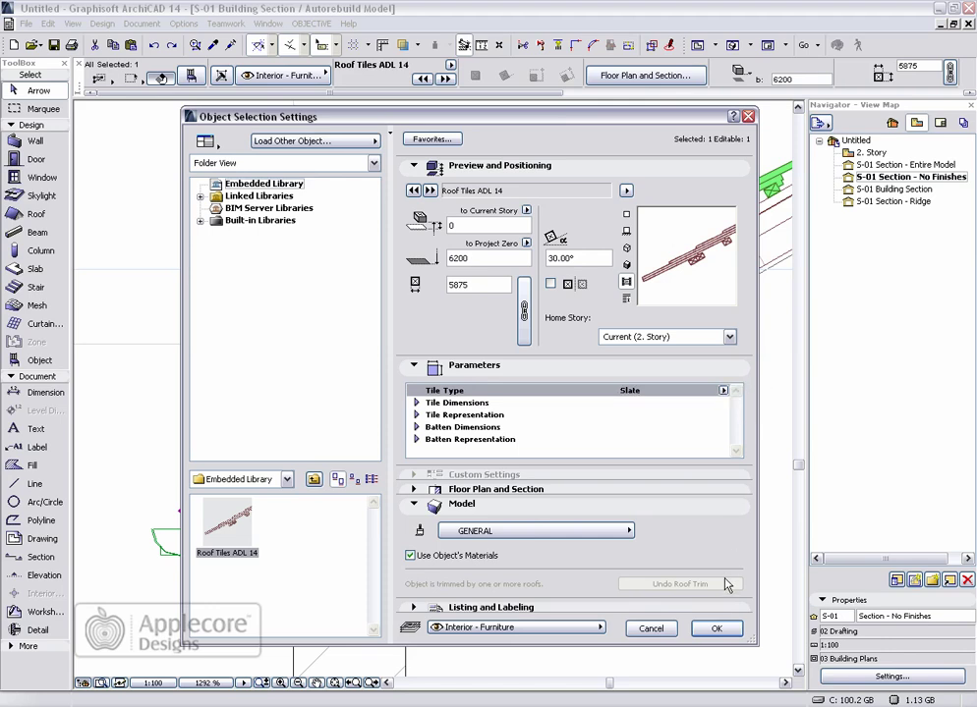
left_click(717, 629)
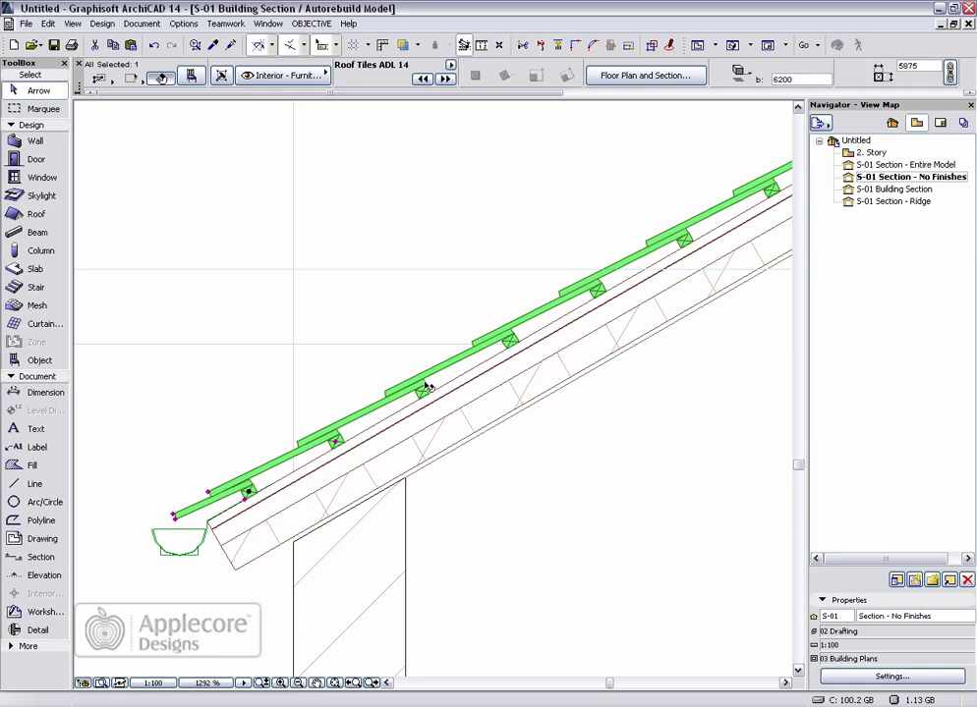
Set Tile Position under Tile Dimensions to Centre of Batten.
left_click(191, 77)
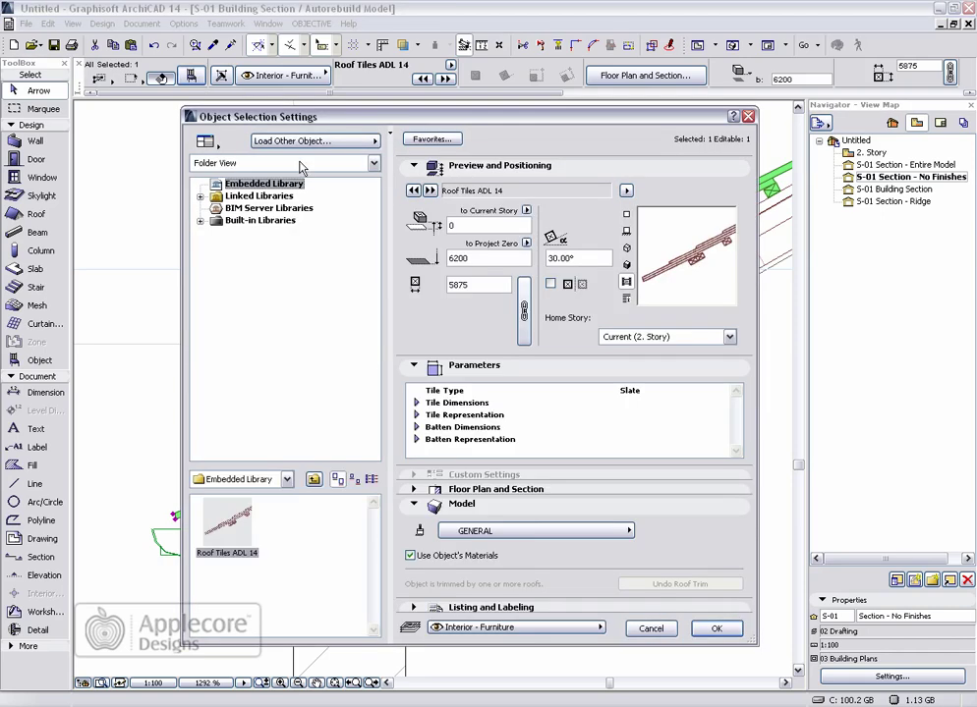
double_click(442, 403)
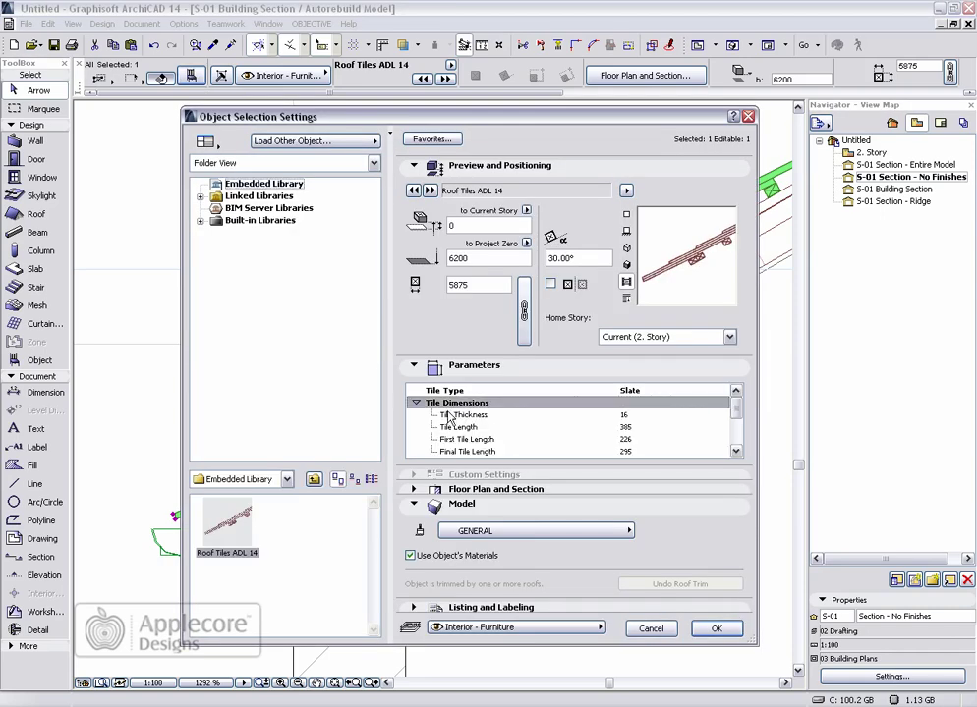
scroll(450, 418, "down", 5)
left_click(621, 416)
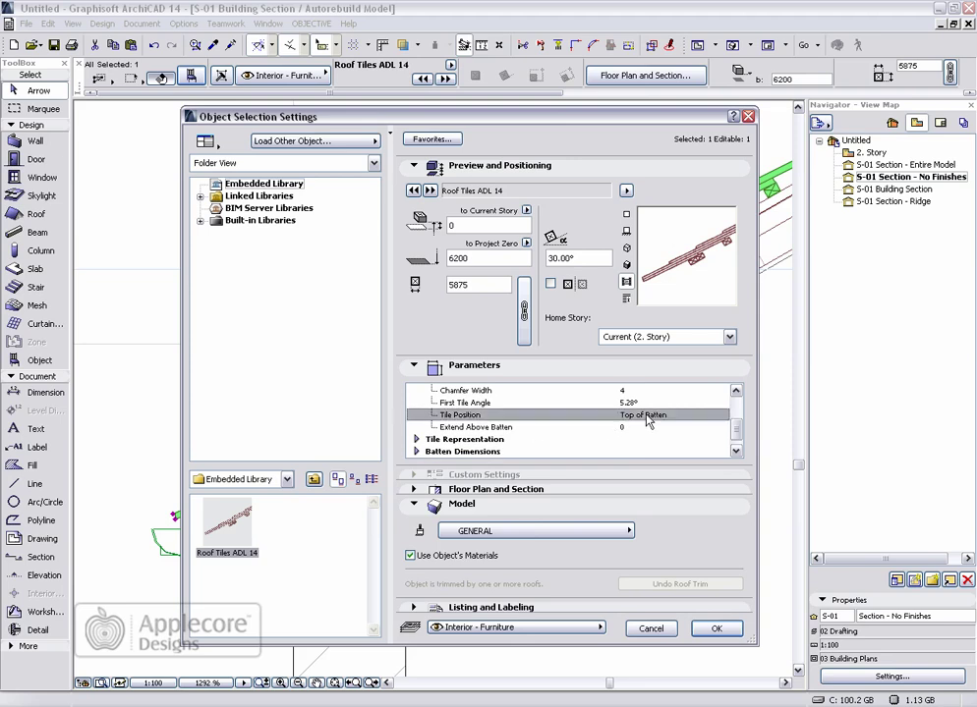
left_click(724, 416)
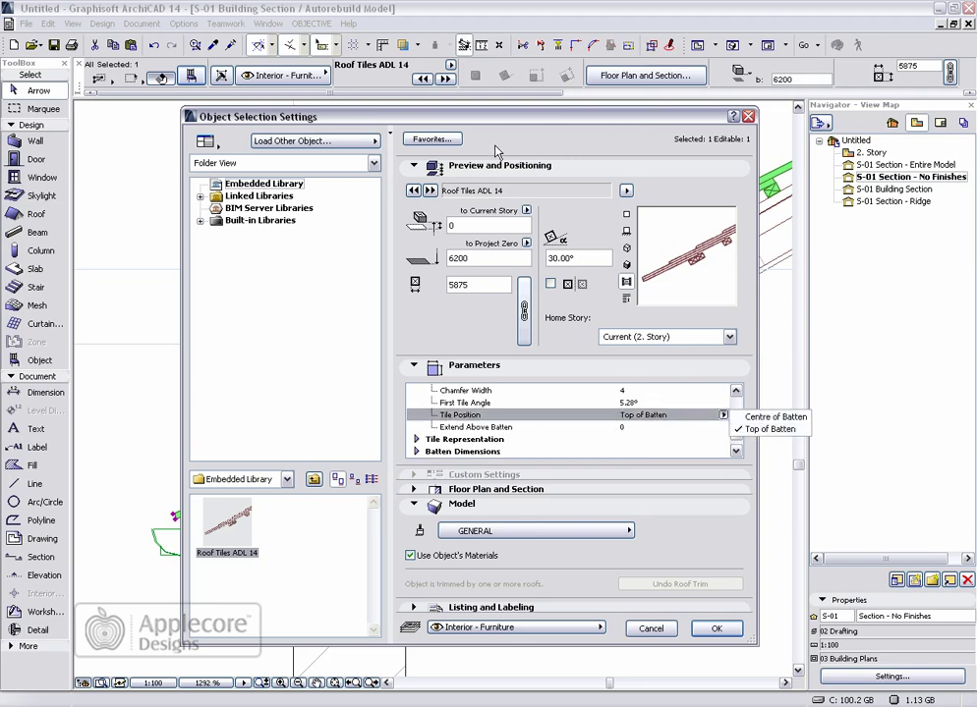
left_click_drag(390, 113, 260, 109)
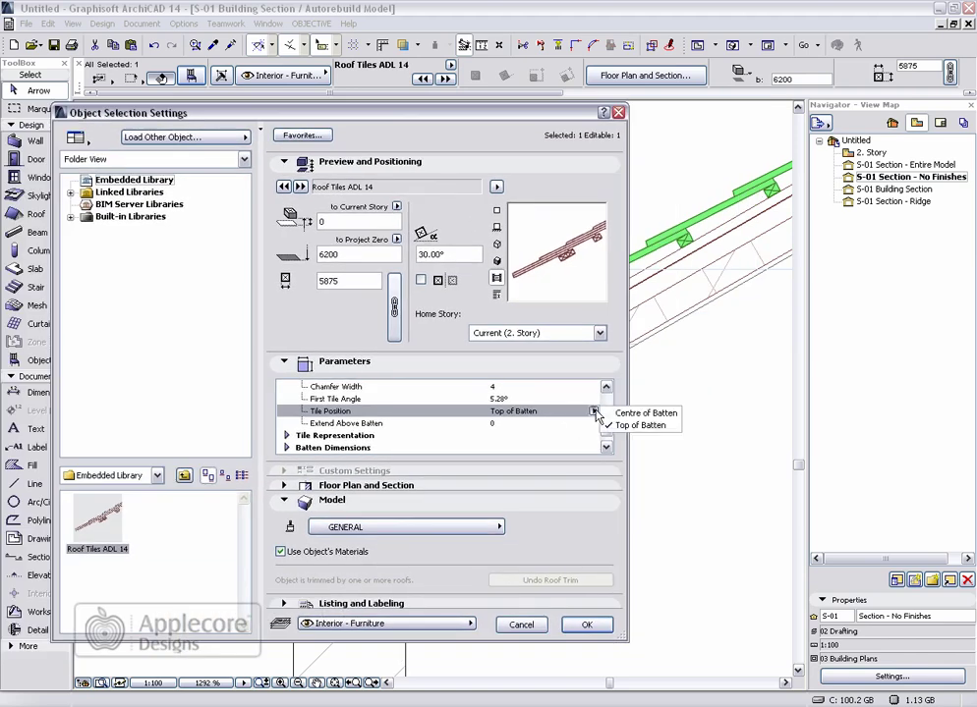
left_click(641, 412)
left_click(590, 626)
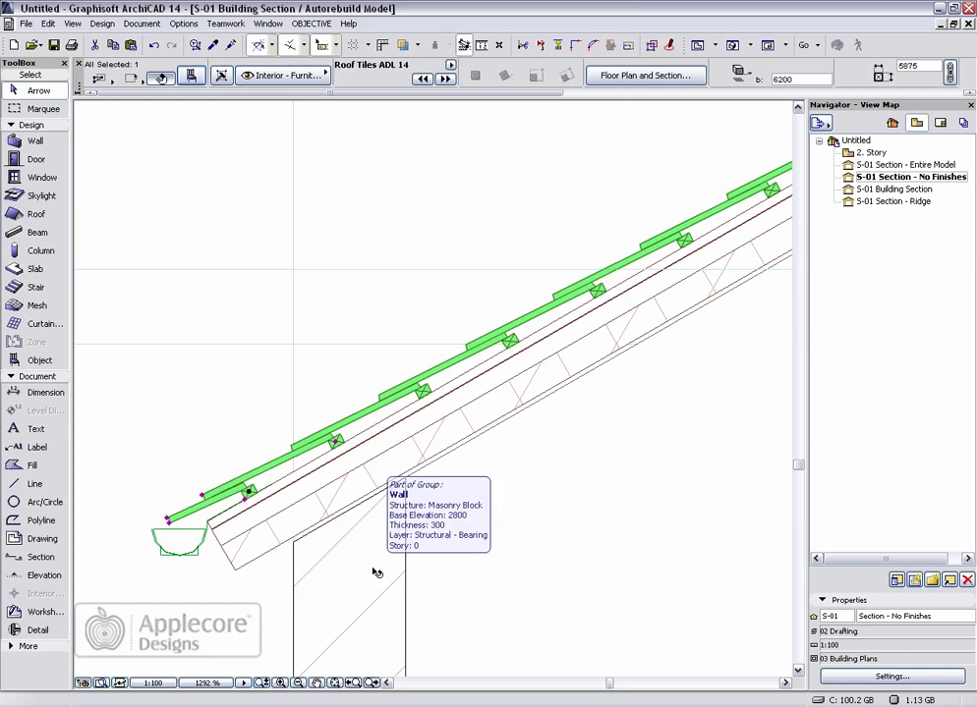
Stretch the slate tile length to 495 and re-angle the first tile at the eaves.
left_click(203, 498)
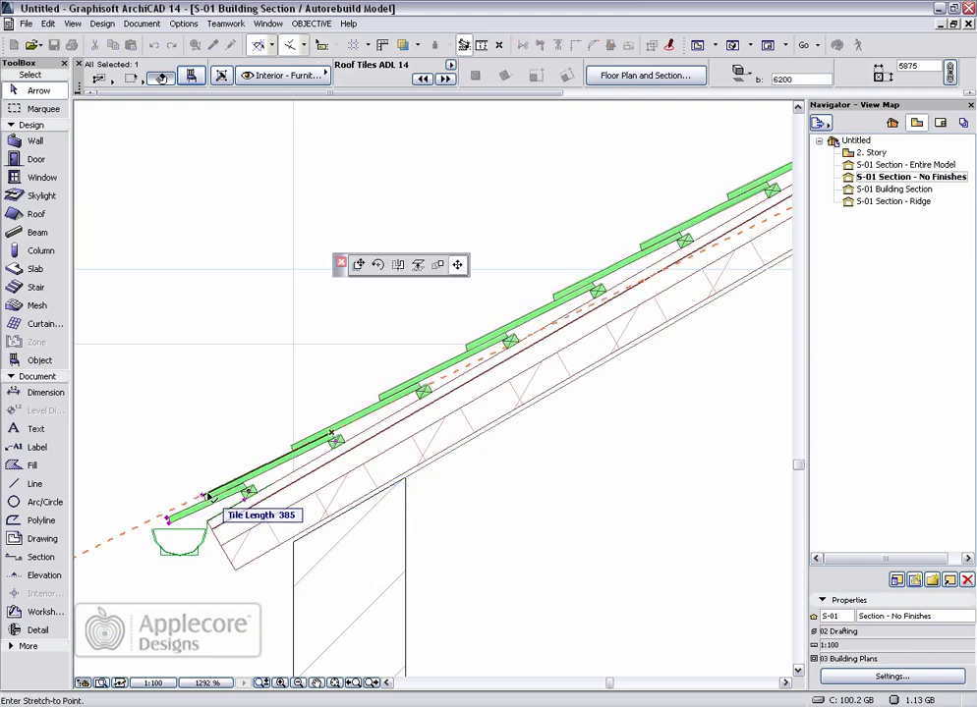
left_click(213, 491)
left_click(169, 521)
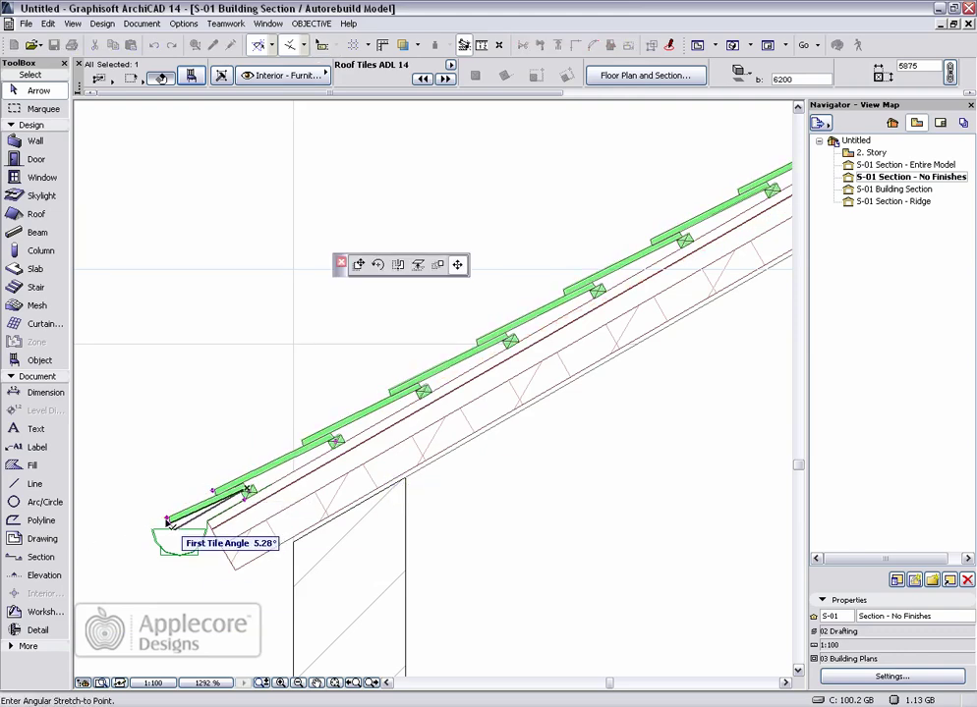
left_click(174, 526)
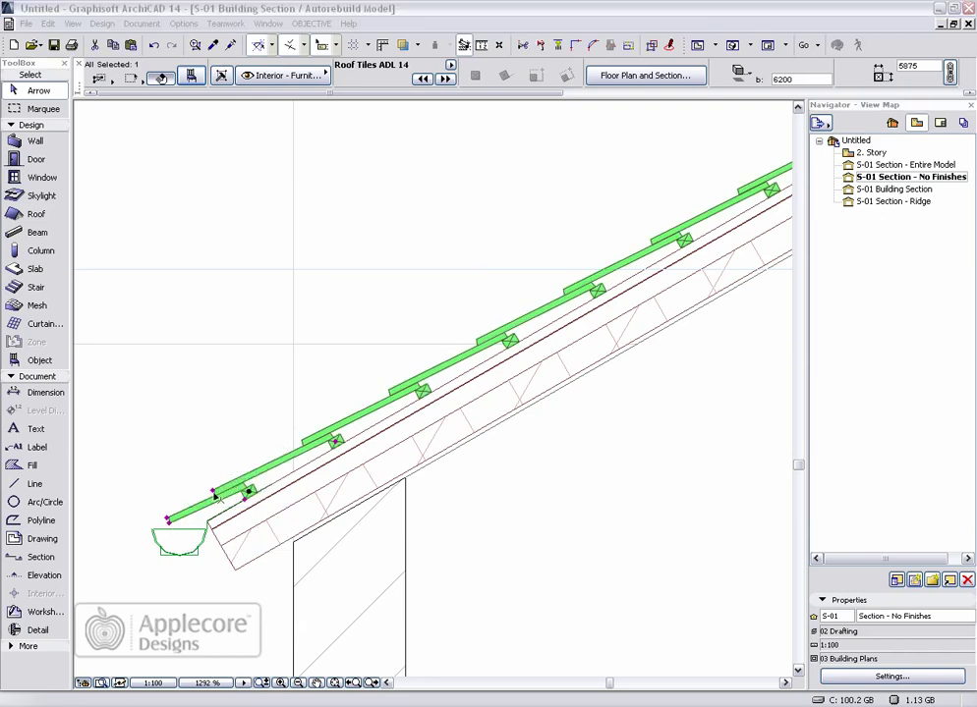
left_click(212, 493)
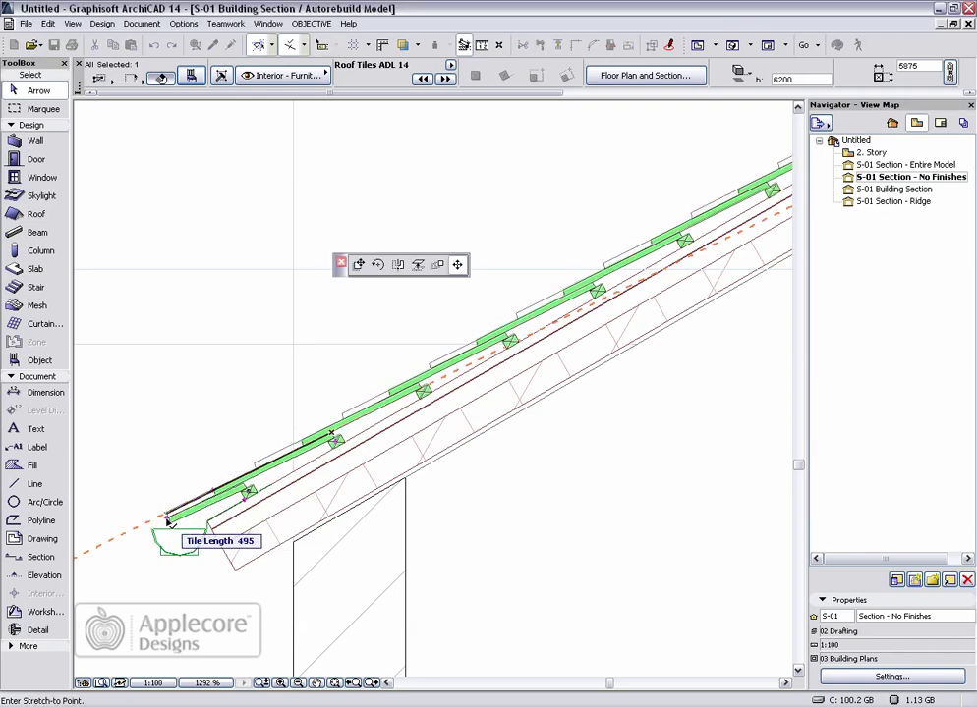
left_click(166, 520)
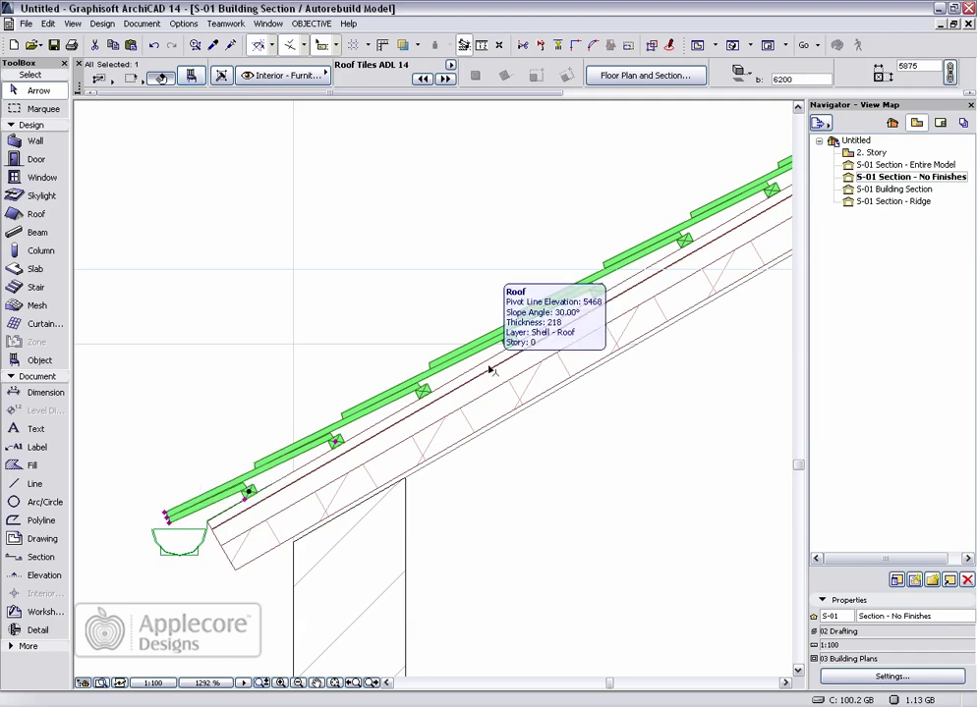
Turn Double First Batten on under Batten Dimensions and apply the tile settings.
left_click(201, 79)
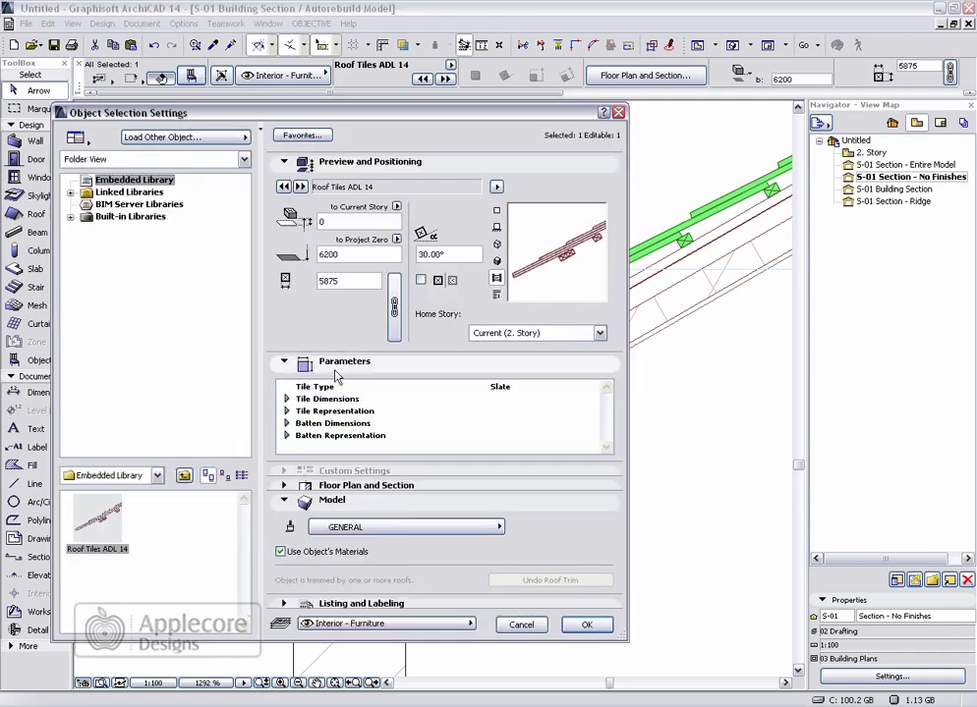
left_click(286, 398)
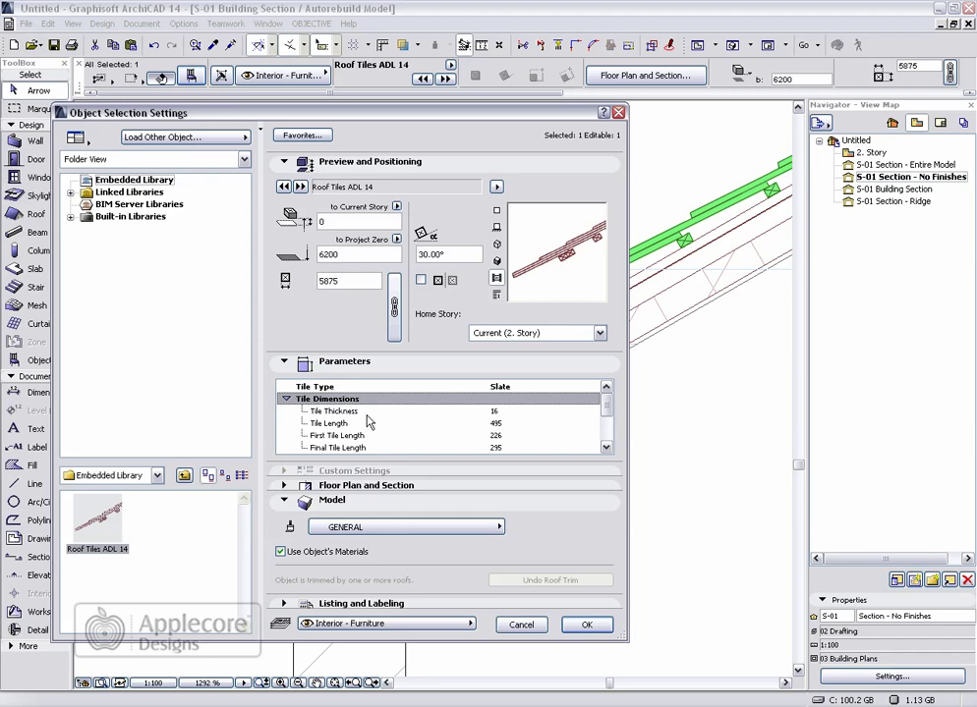
scroll(605, 411, "down", 1)
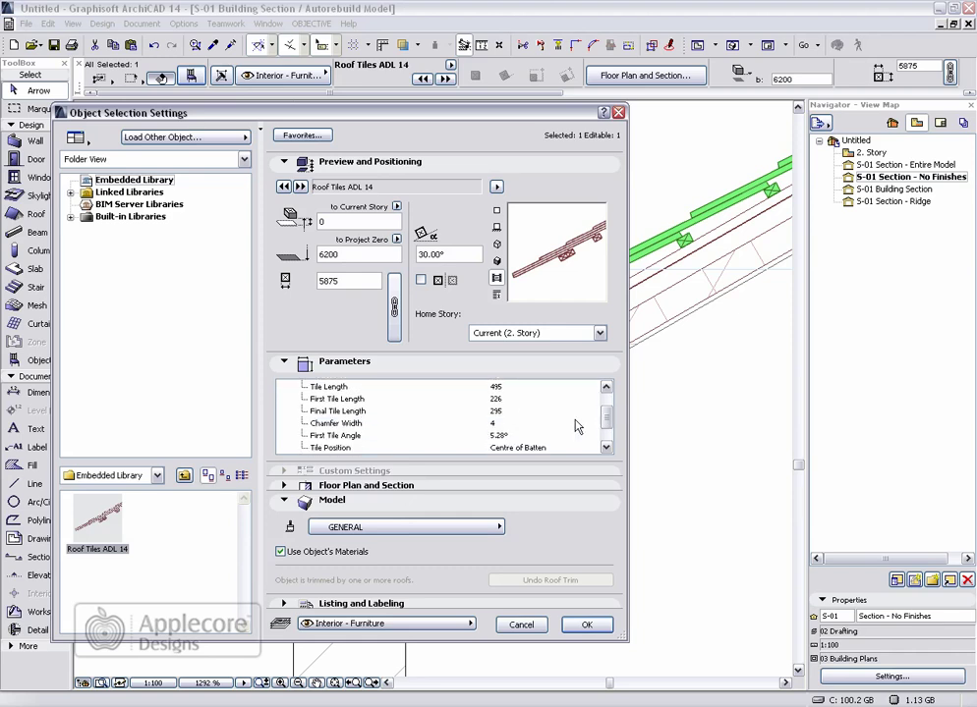
left_click(532, 422)
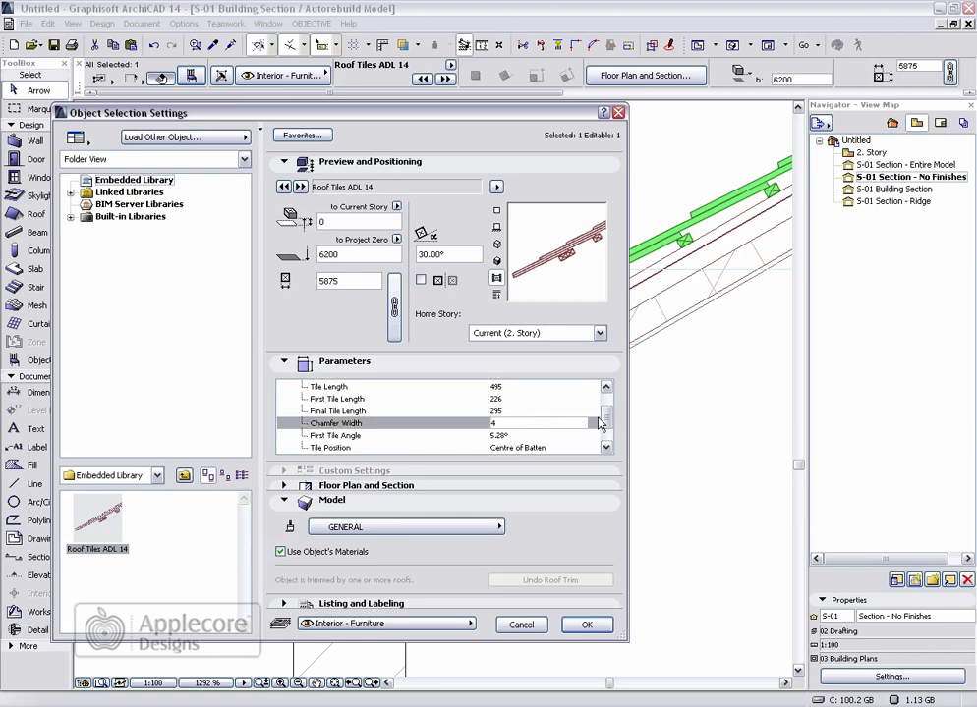
mouse_move(608, 421)
left_mouse_down()
mouse_move(608, 398)
mouse_move(609, 434)
left_mouse_up()
left_click(287, 423)
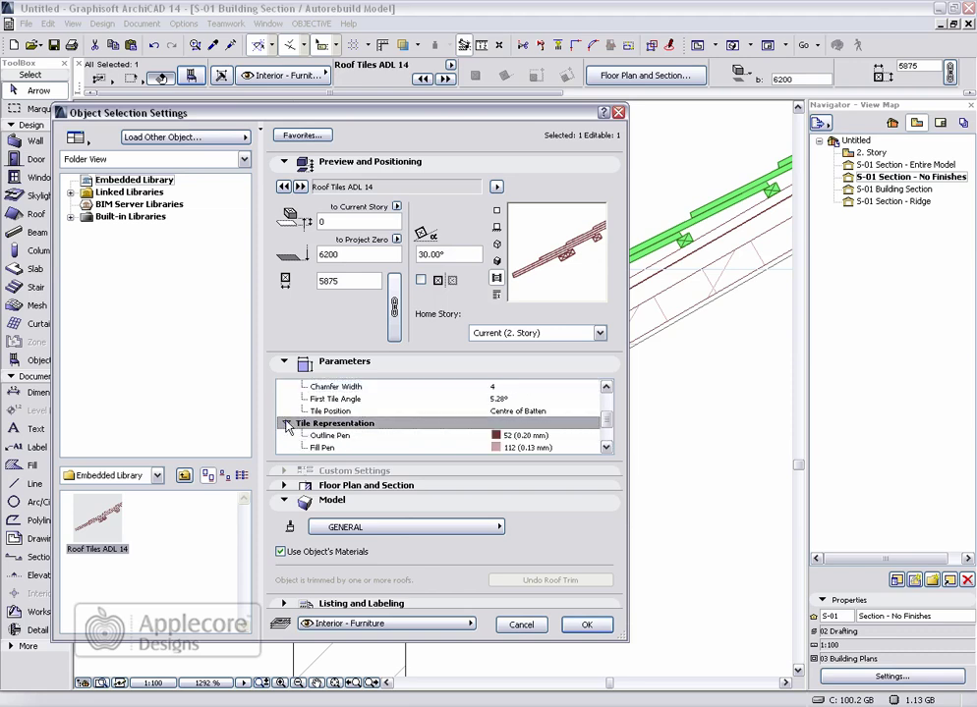
left_click_drag(609, 423, 608, 437)
left_click(288, 434)
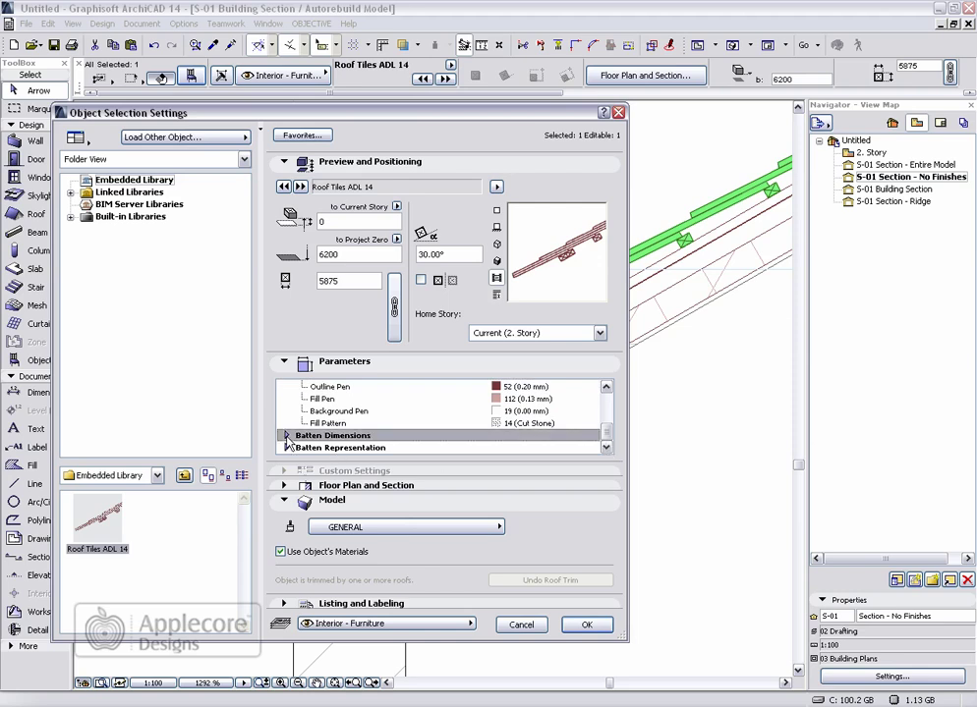
scroll(288, 434, "down", 1)
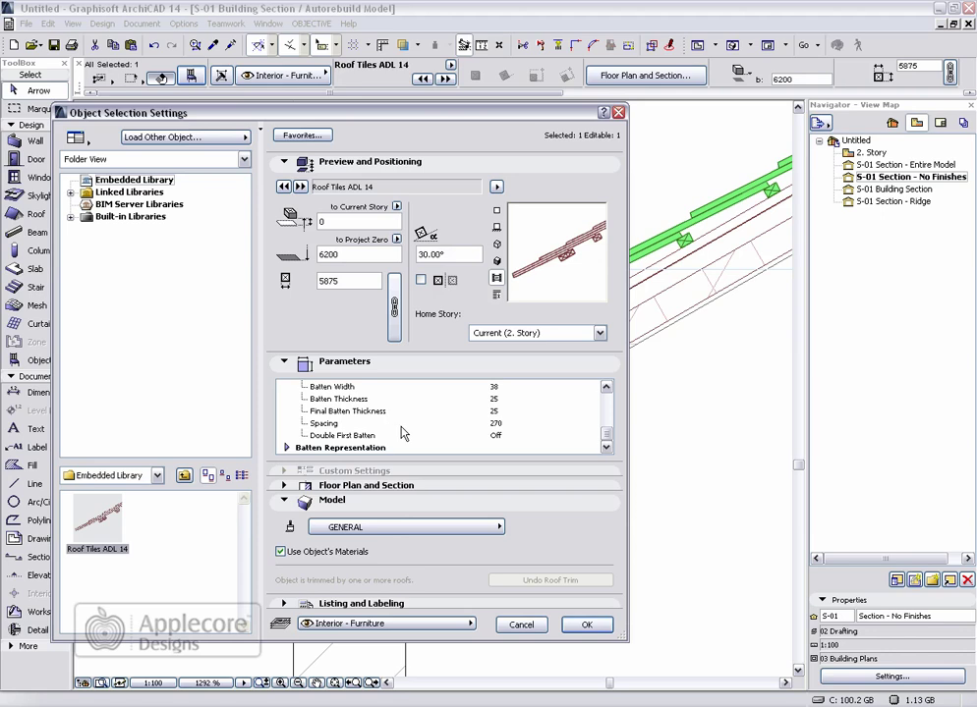
left_click(527, 436)
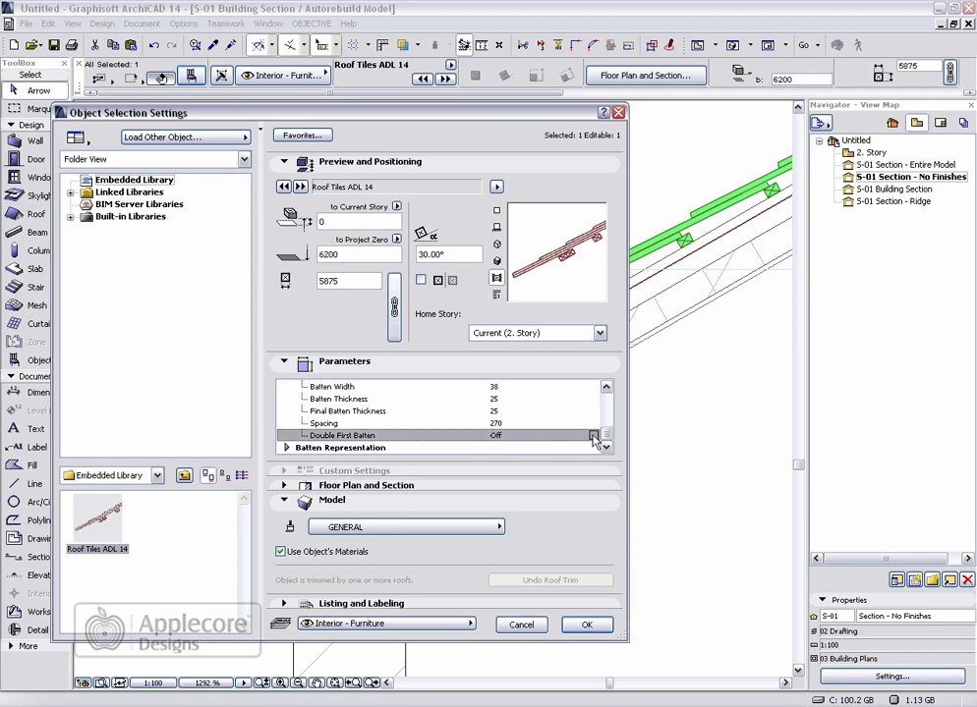
left_click(586, 625)
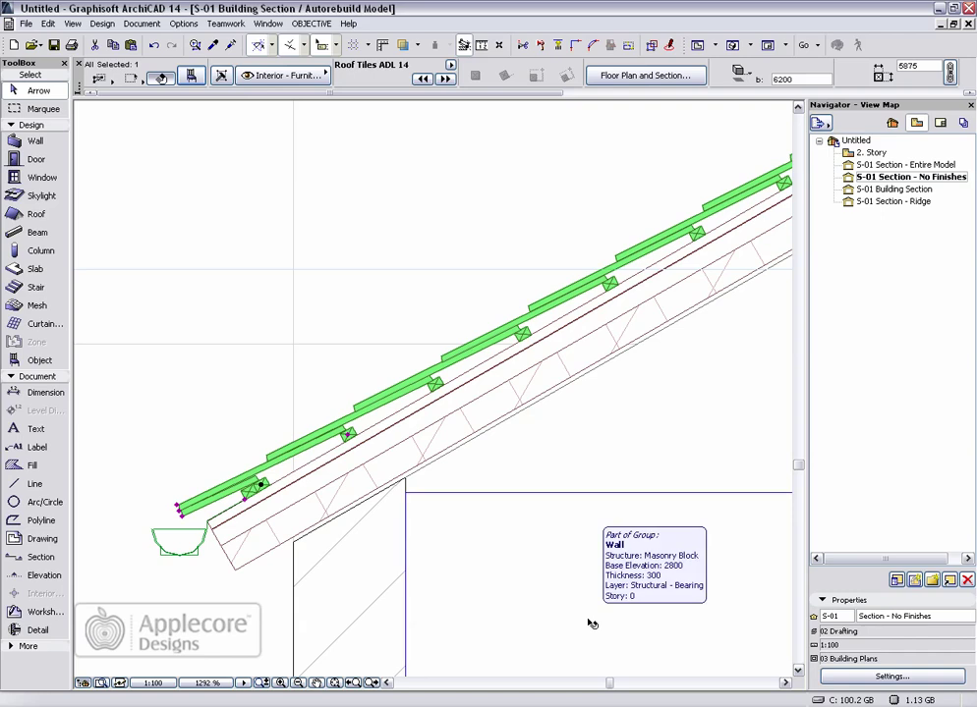